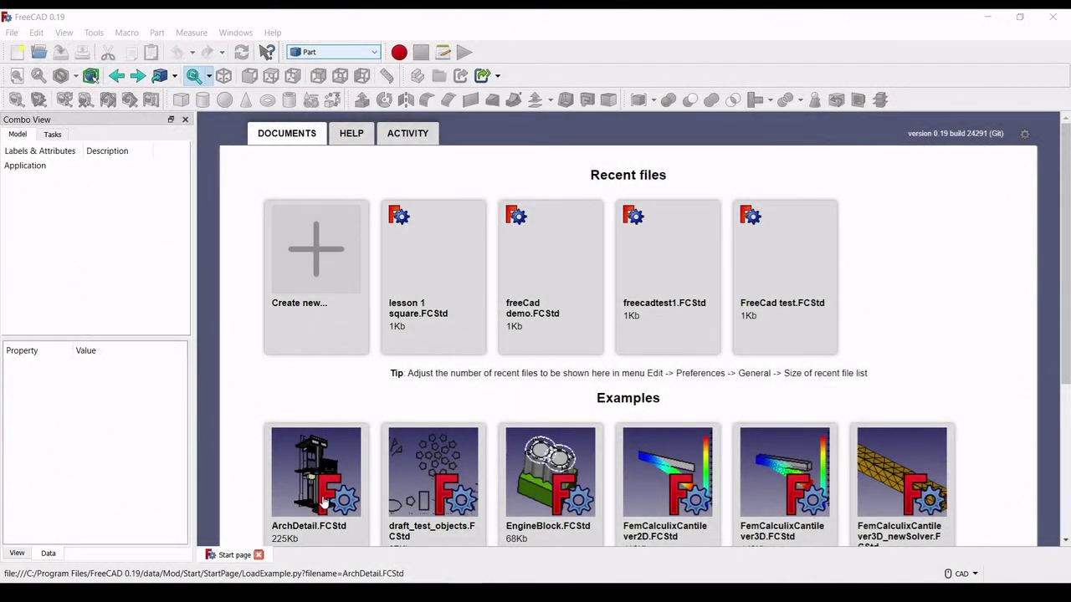
# Create a new document with a body in the Part Design workbench
pyautogui.click(324, 500)
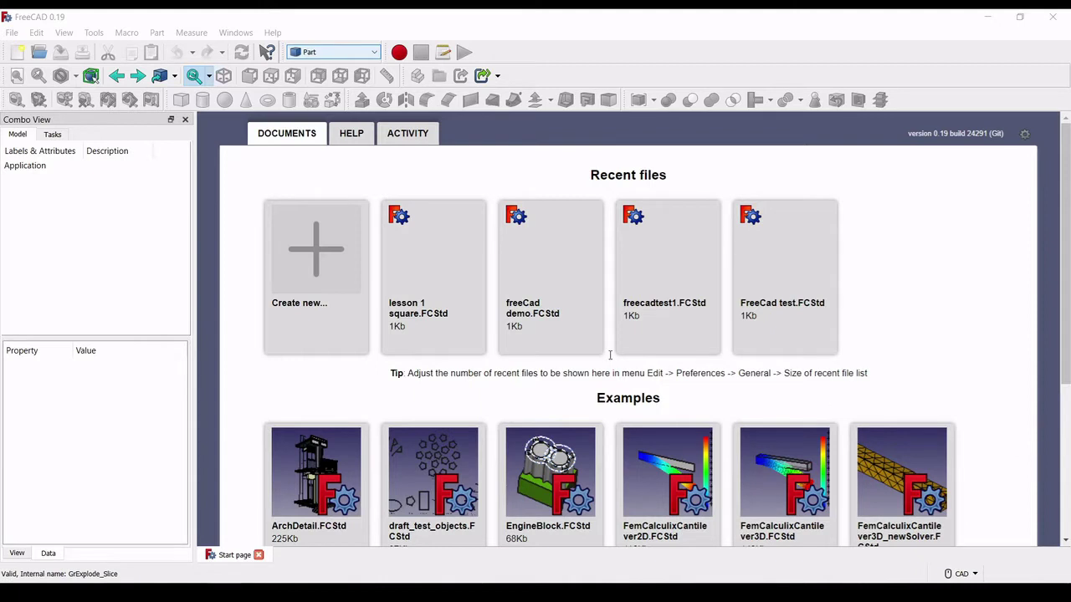
pyautogui.click(304, 264)
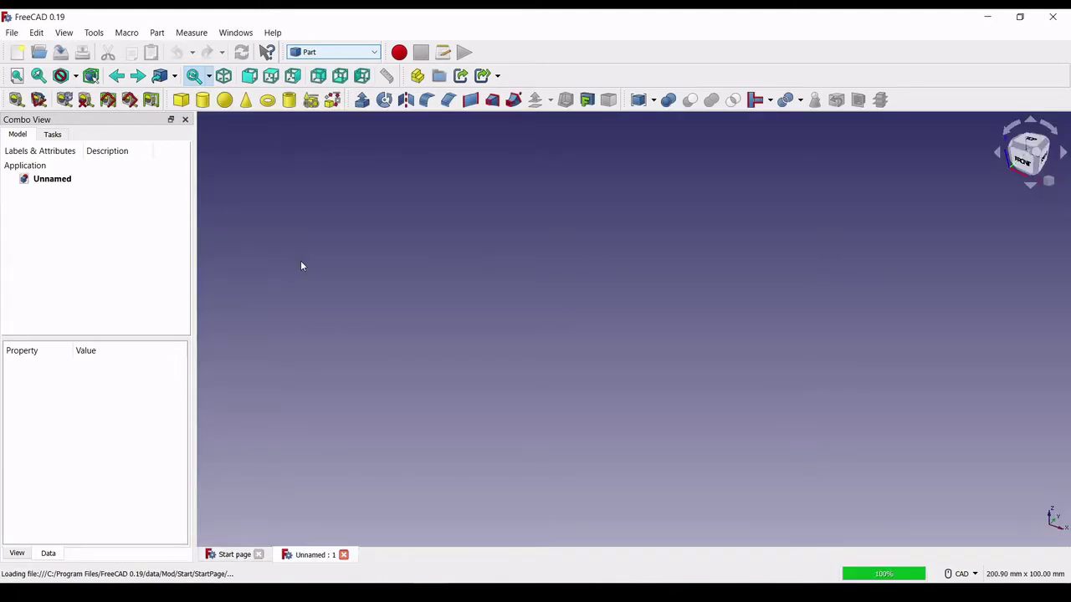
pyautogui.click(52, 134)
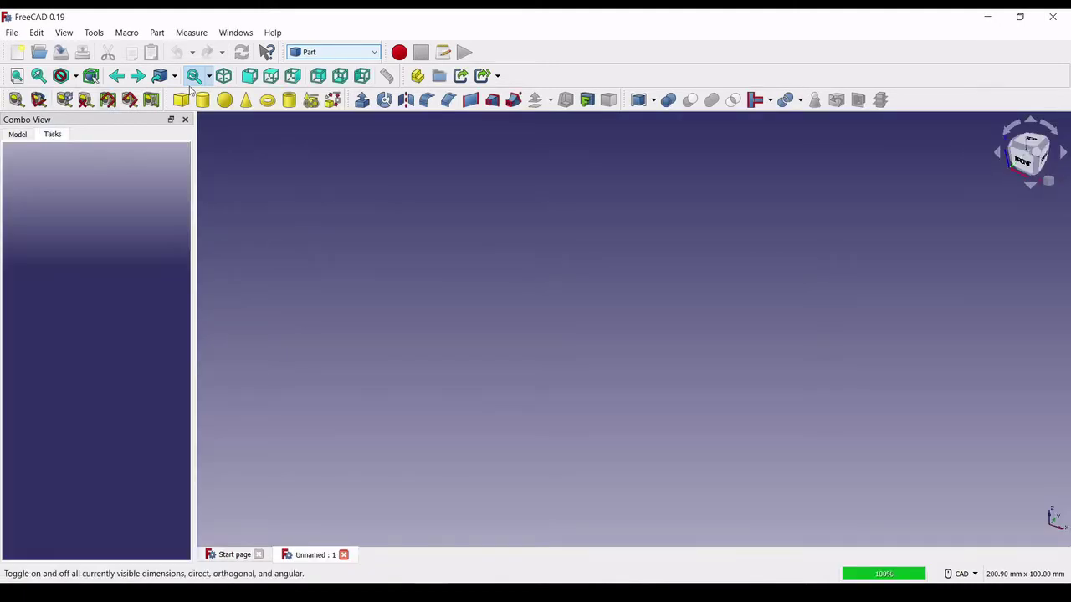
pyautogui.click(339, 53)
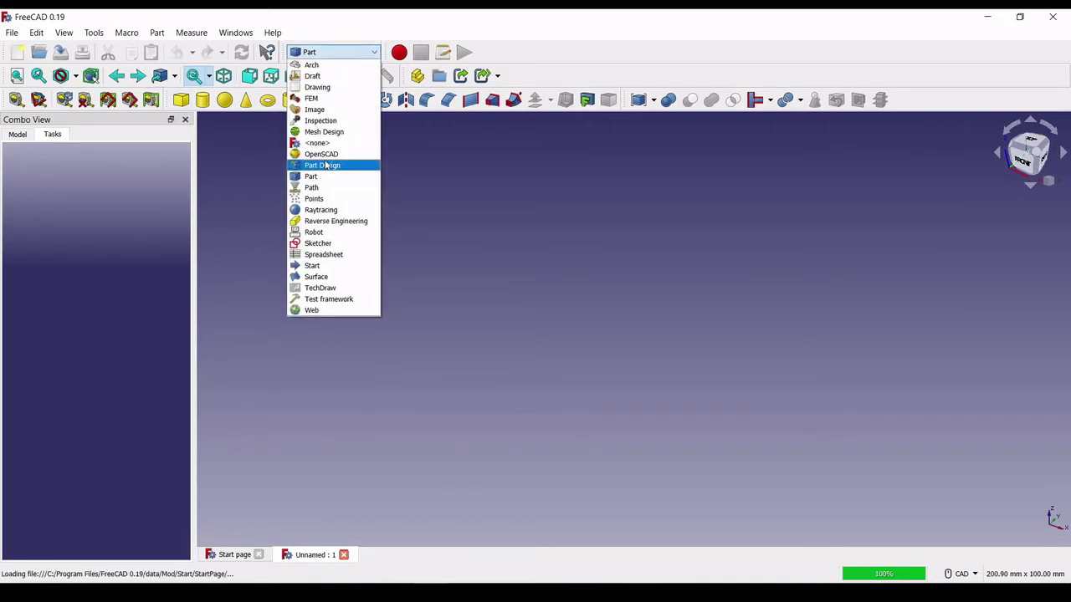
pyautogui.click(324, 166)
pyautogui.click(52, 179)
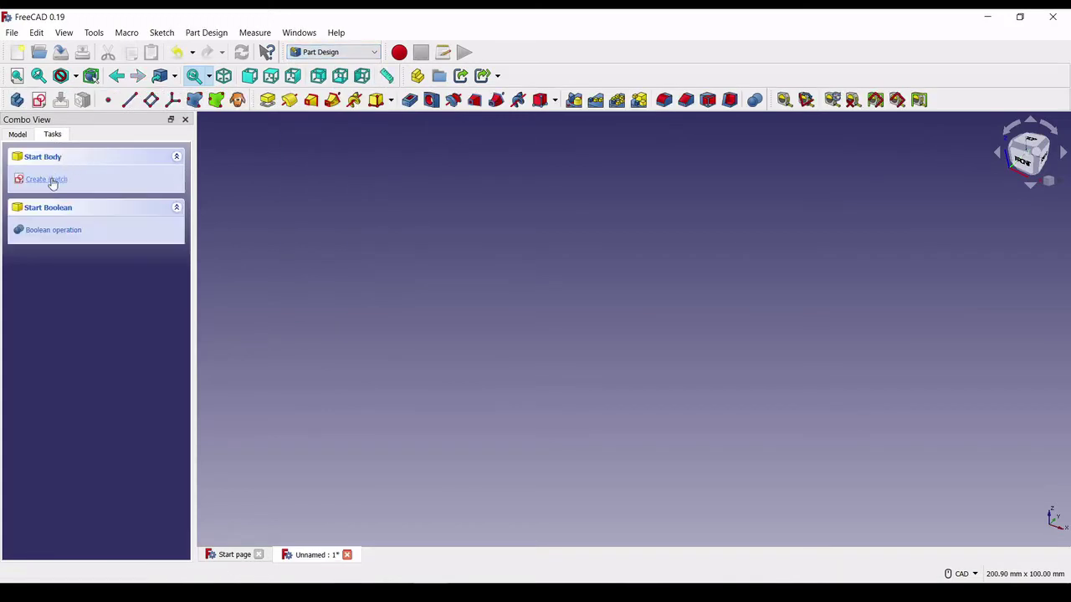
# Sketch a square around the origin on the XY_Plane with the Rectangle tool
pyautogui.click(52, 179)
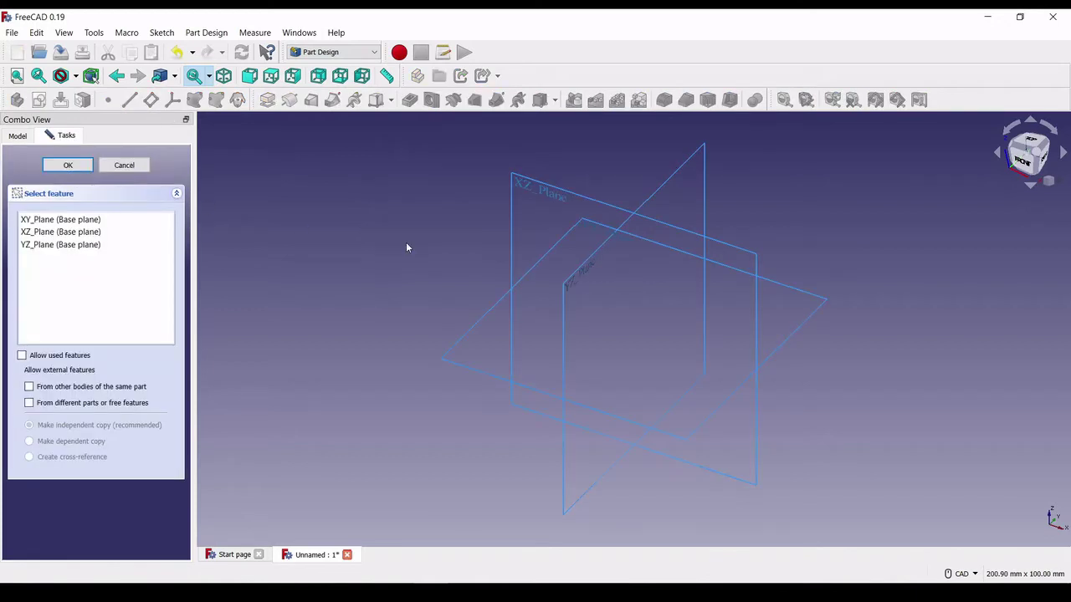
pyautogui.click(43, 219)
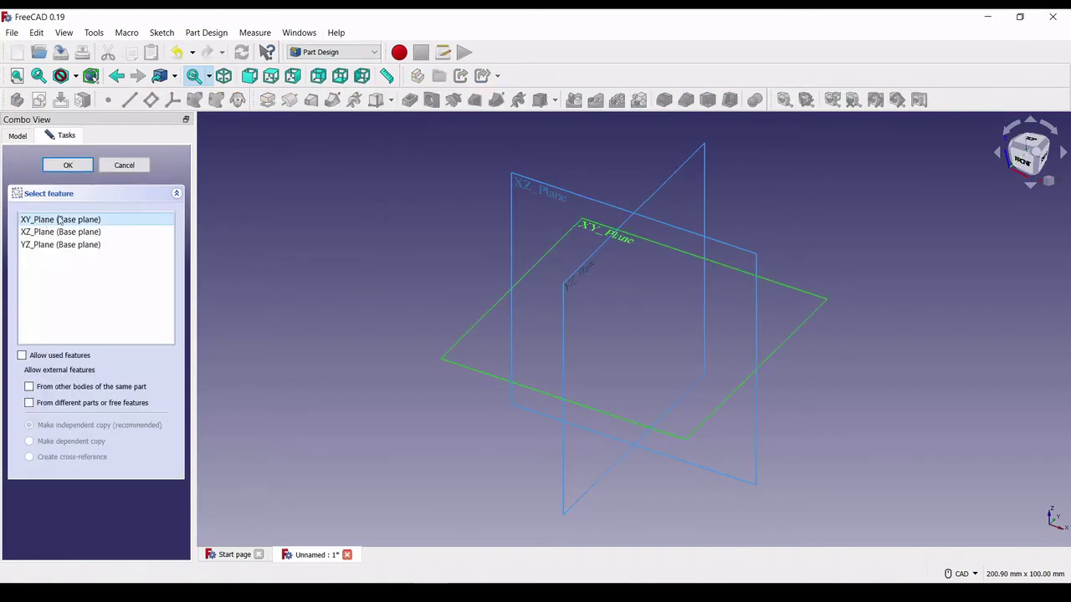
pyautogui.click(80, 171)
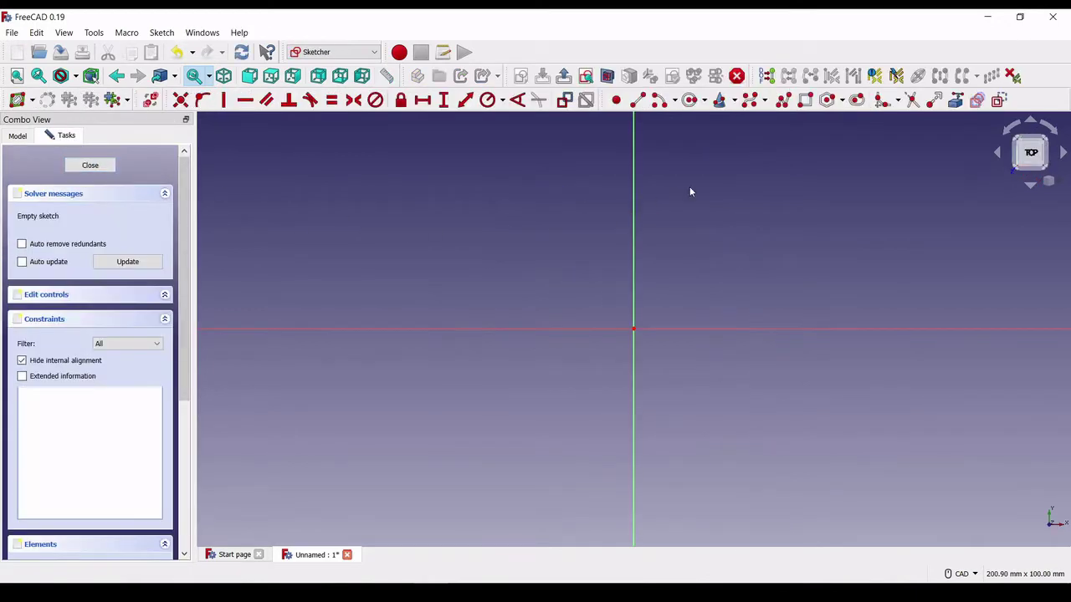
pyautogui.click(803, 101)
pyautogui.click(579, 275)
pyautogui.click(690, 387)
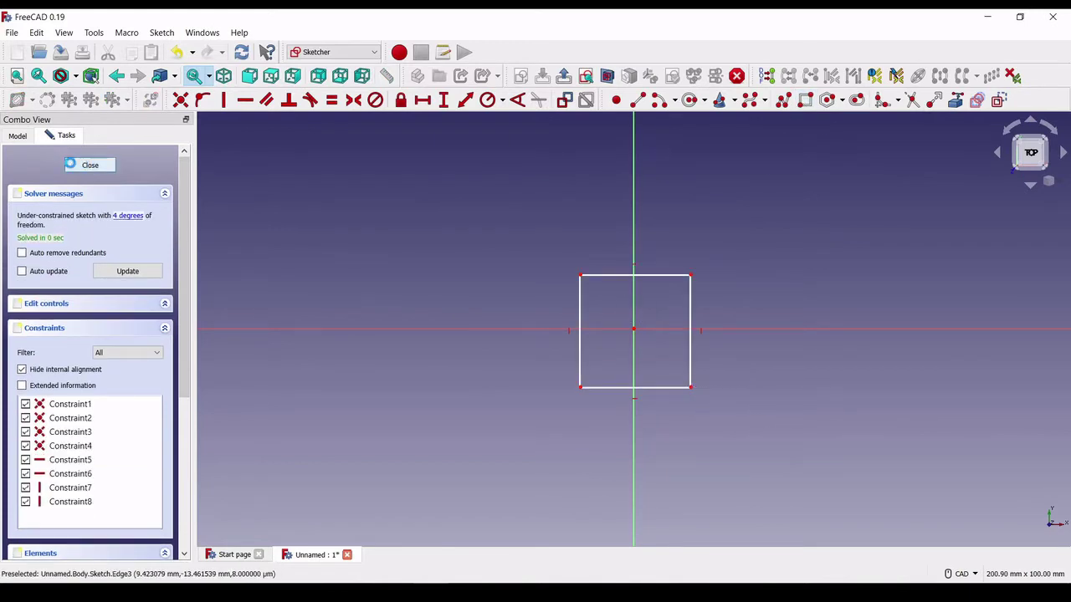
# Close the sketch and pad the square 30 mm into a cube
pyautogui.click(88, 165)
pyautogui.click(31, 193)
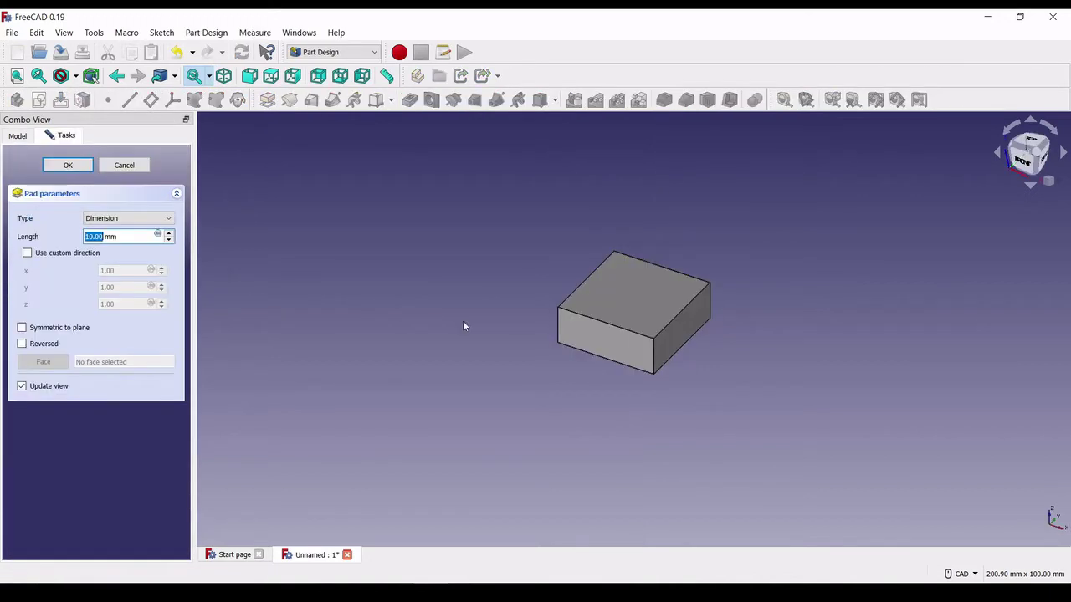
pyautogui.hotkey('ctrl', 'a')
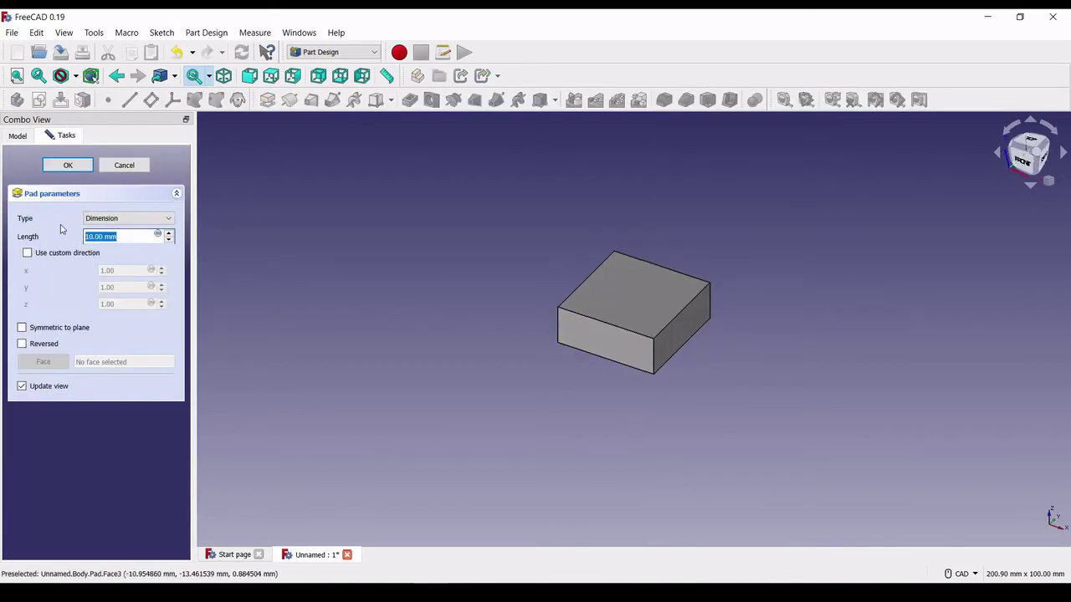
pyautogui.write('30')
pyautogui.press('Return')
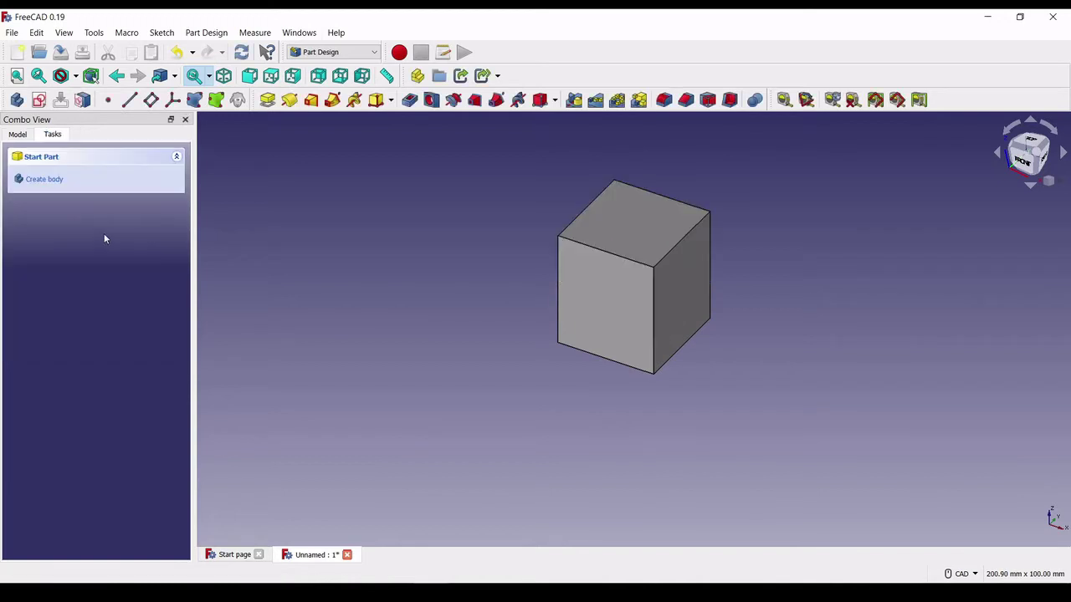
# Zoom in on the cube and select Pad in the model tree
pyautogui.scroll(1, 491, 324)
pyautogui.moveTo(490, 323); pyautogui.dragTo(206, 435, button='middle')
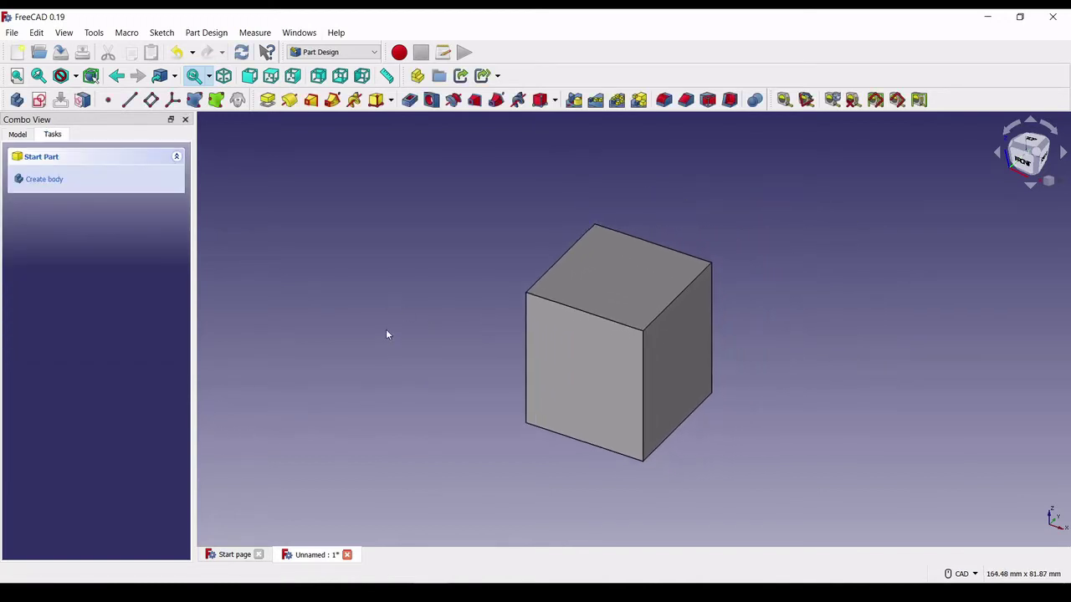
pyautogui.click(18, 136)
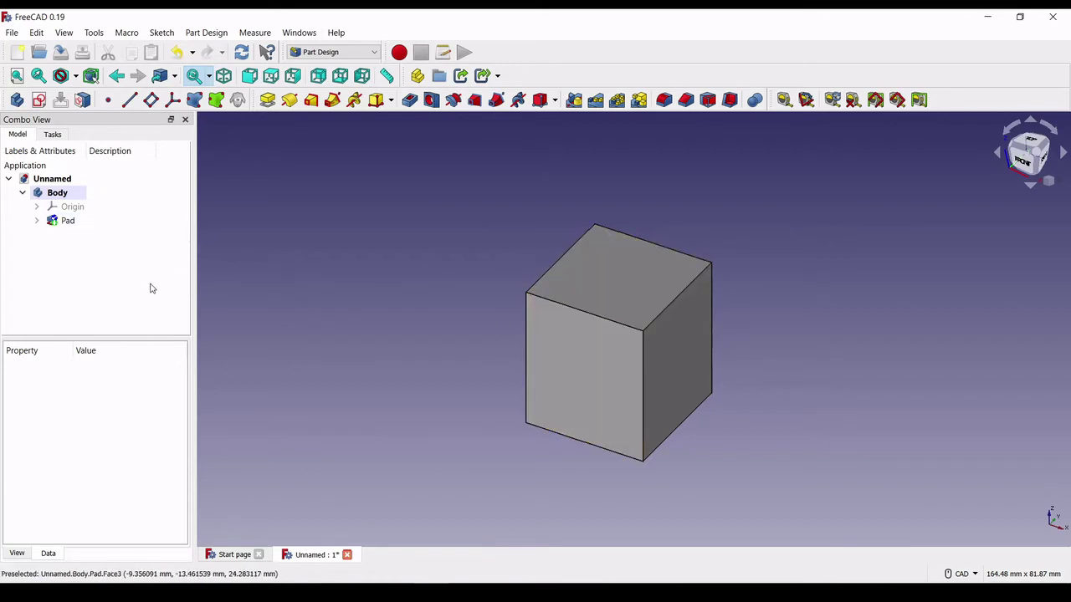
pyautogui.click(67, 222)
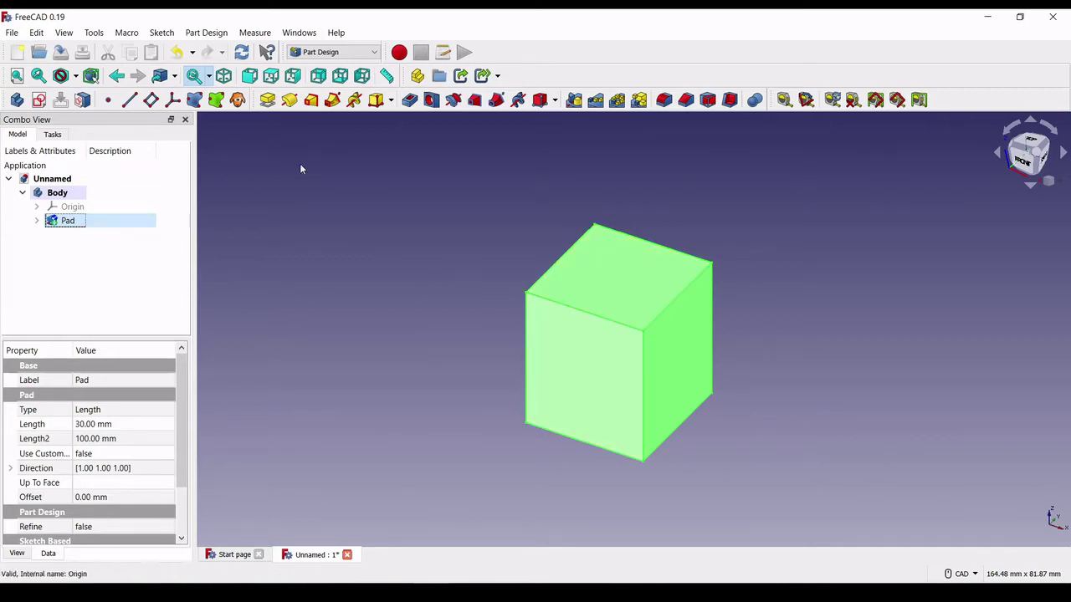
# Switch to the Part workbench and open the Primitives dialog for a plane
pyautogui.click(321, 53)
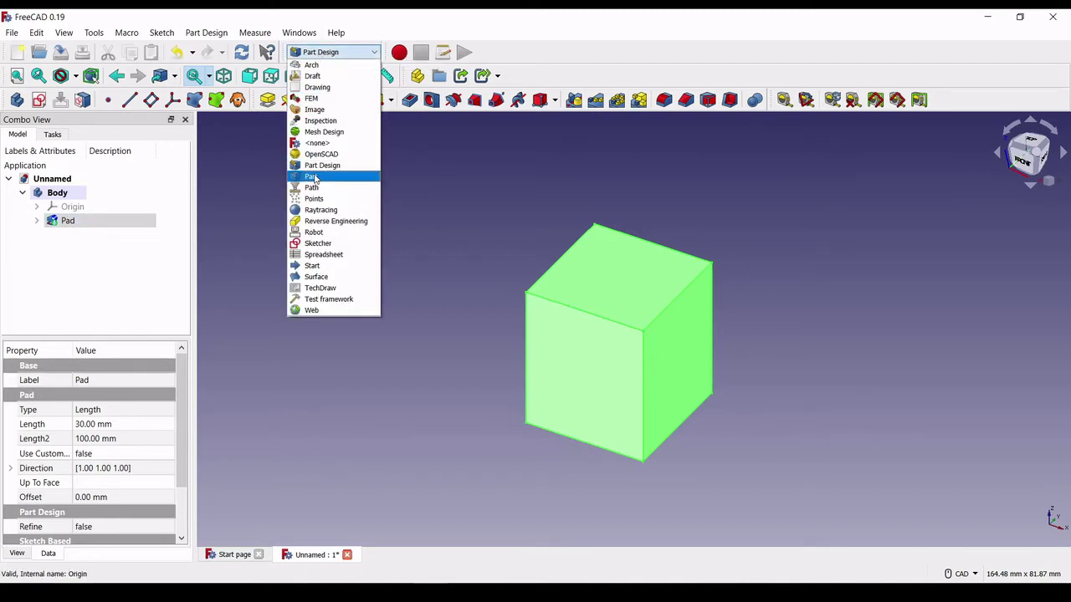
pyautogui.click(311, 177)
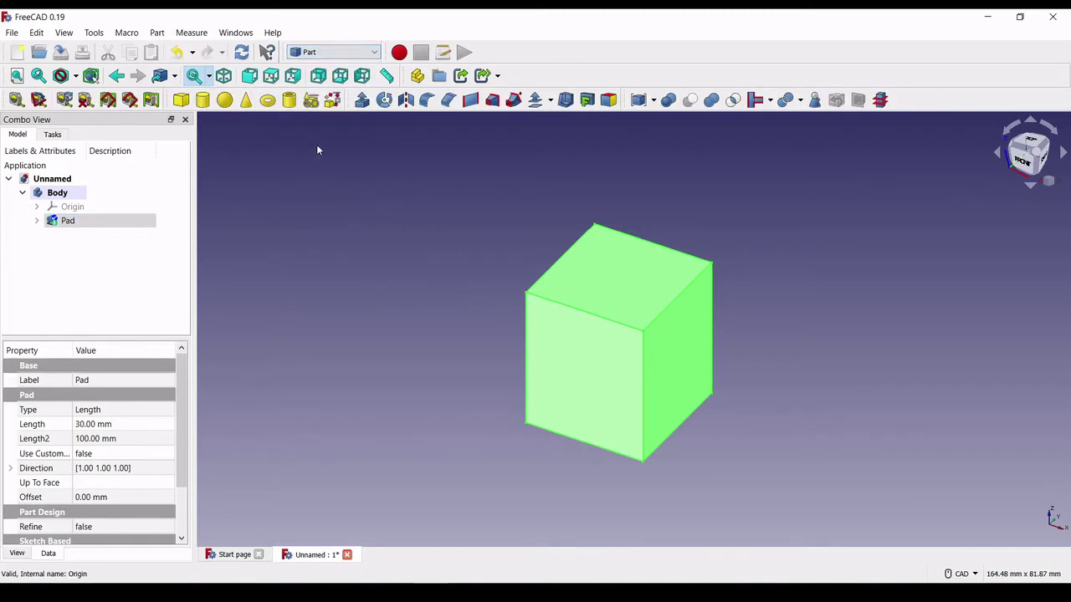
pyautogui.click(311, 100)
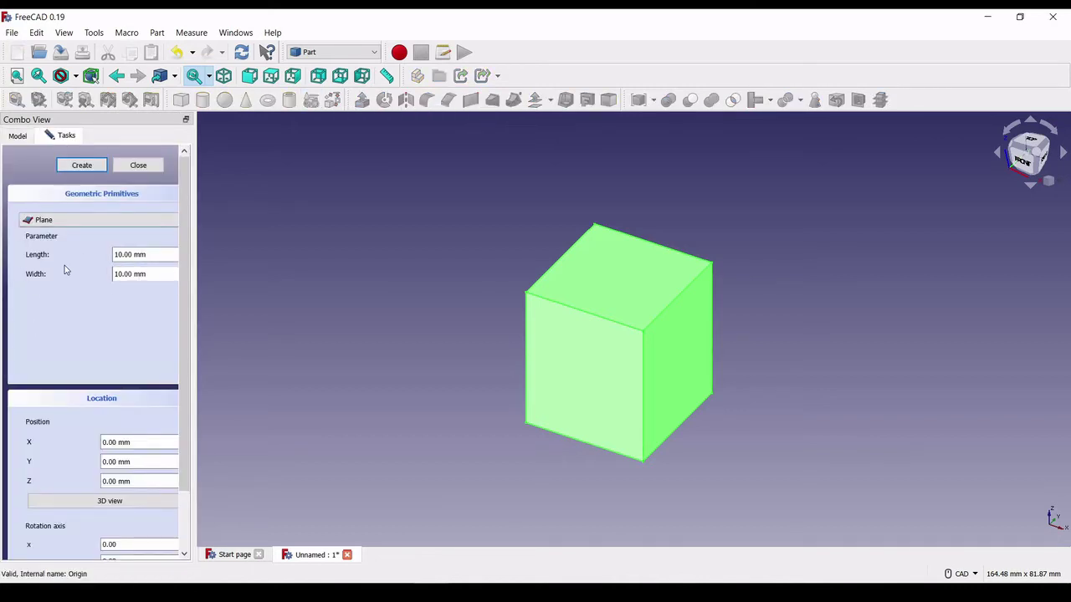
# Create a plane primitive with Length 40 mm and Width 40 mm
pyautogui.click(137, 254)
pyautogui.tripleClick(136, 254)
pyautogui.write('30')
pyautogui.tripleClick(160, 277)
pyautogui.write('30')
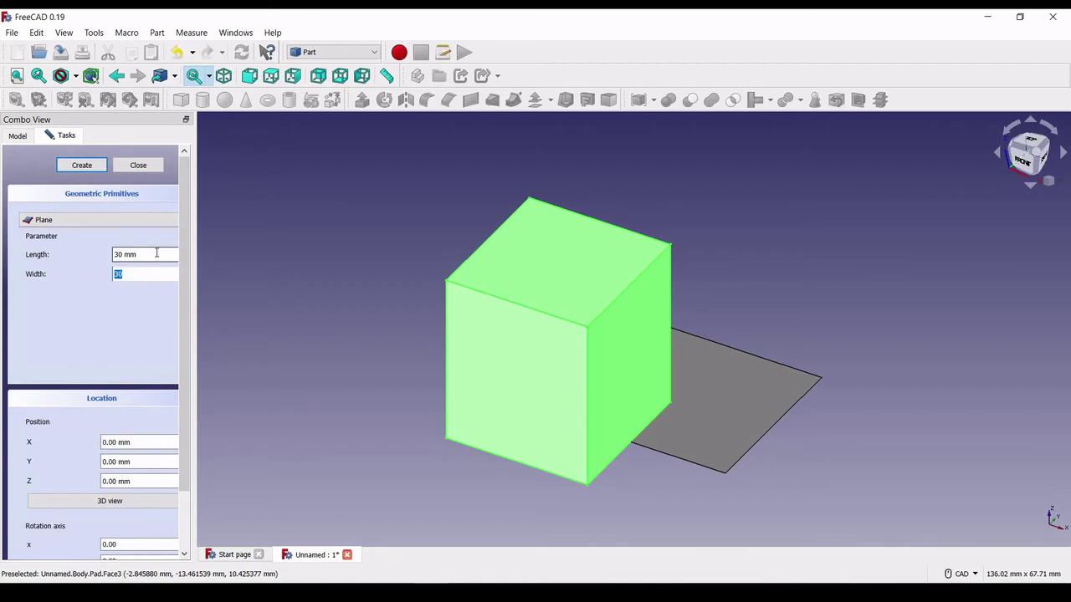
pyautogui.moveTo(156, 252); pyautogui.dragTo(89, 249)
pyautogui.write('40')
pyautogui.moveTo(143, 273); pyautogui.dragTo(83, 272)
pyautogui.write('40')
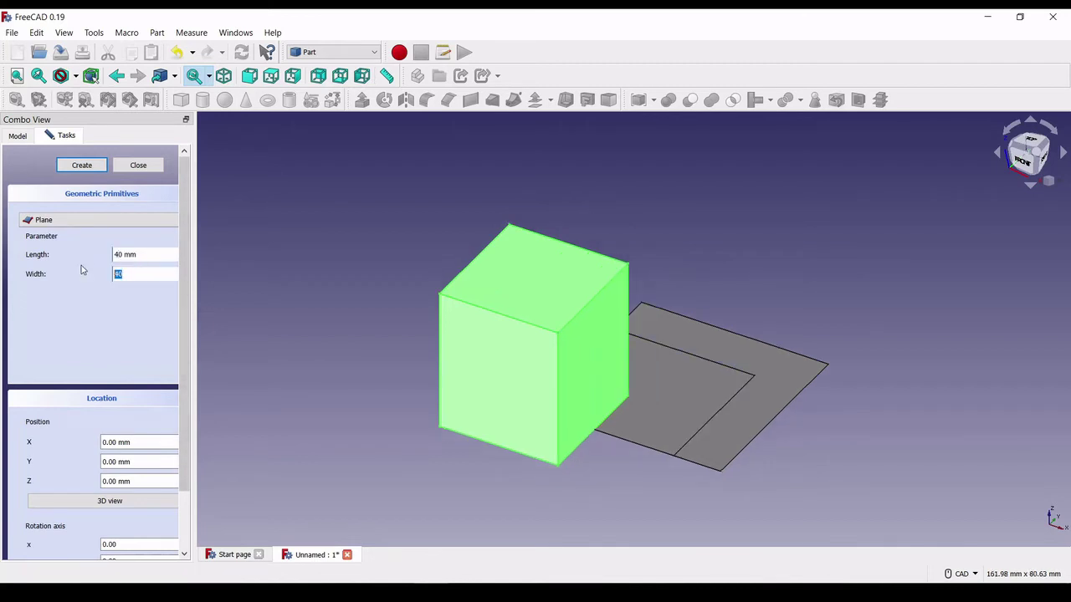
pyautogui.press('Return')
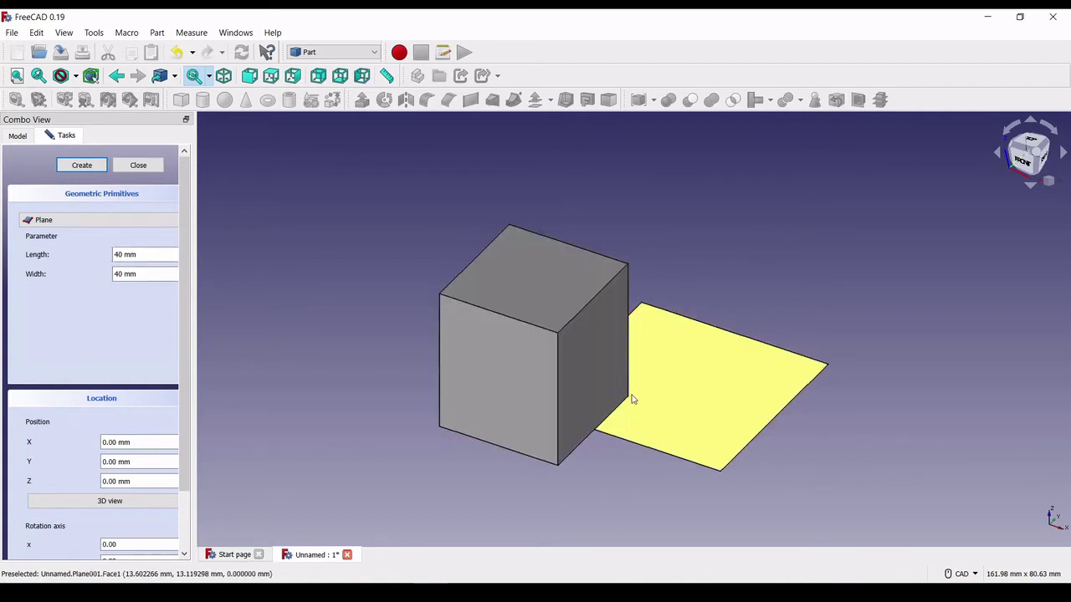
# Transform Plane001 along X, Y and Z so it slices horizontally through the cube's middle
pyautogui.click(136, 167)
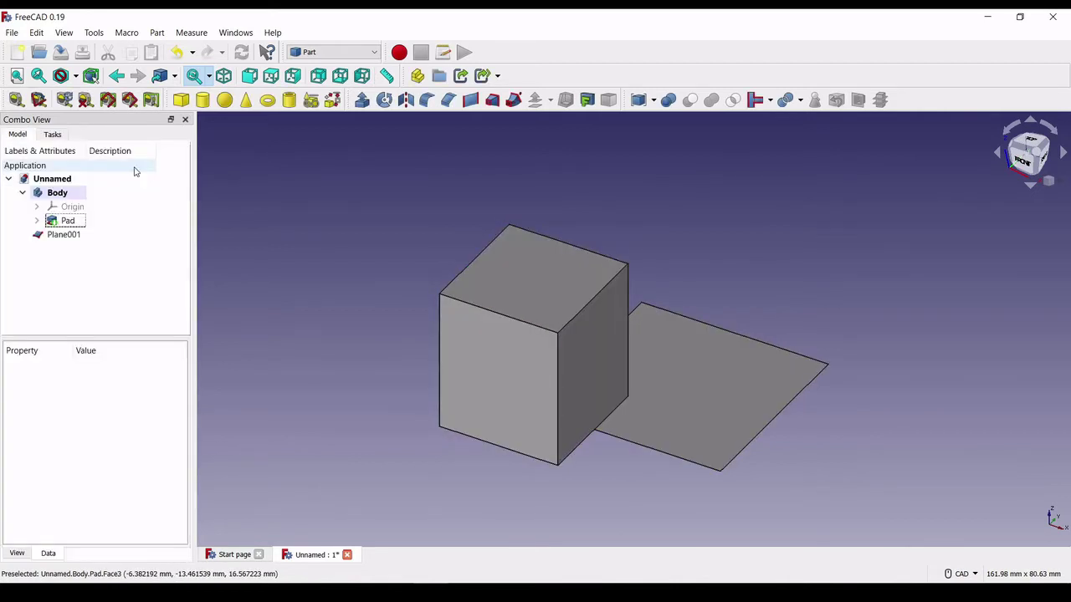
pyautogui.click(65, 236)
pyautogui.rightClick(65, 239)
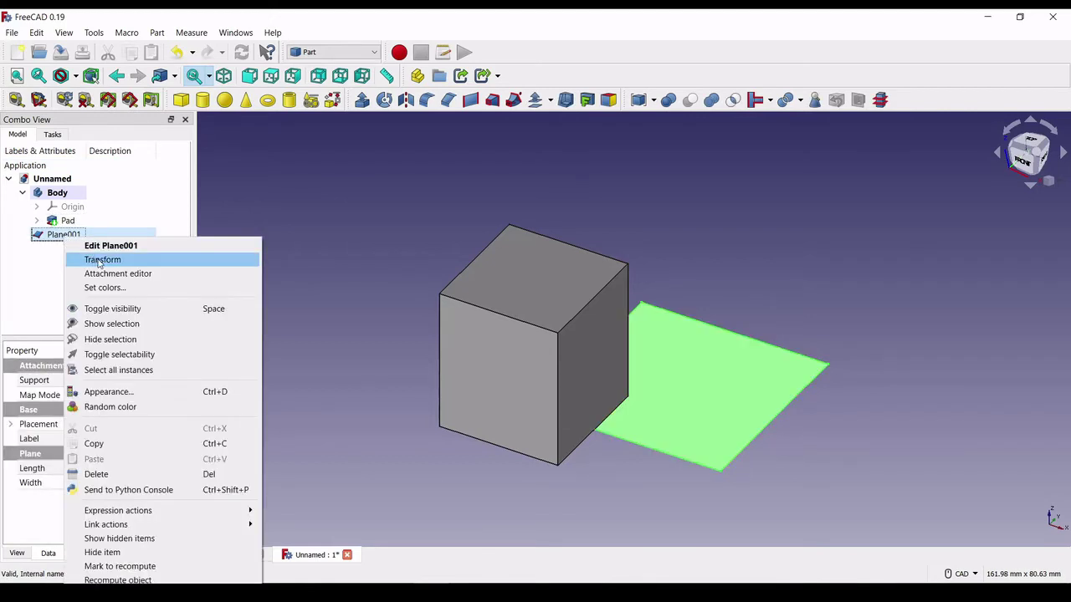
pyautogui.click(97, 260)
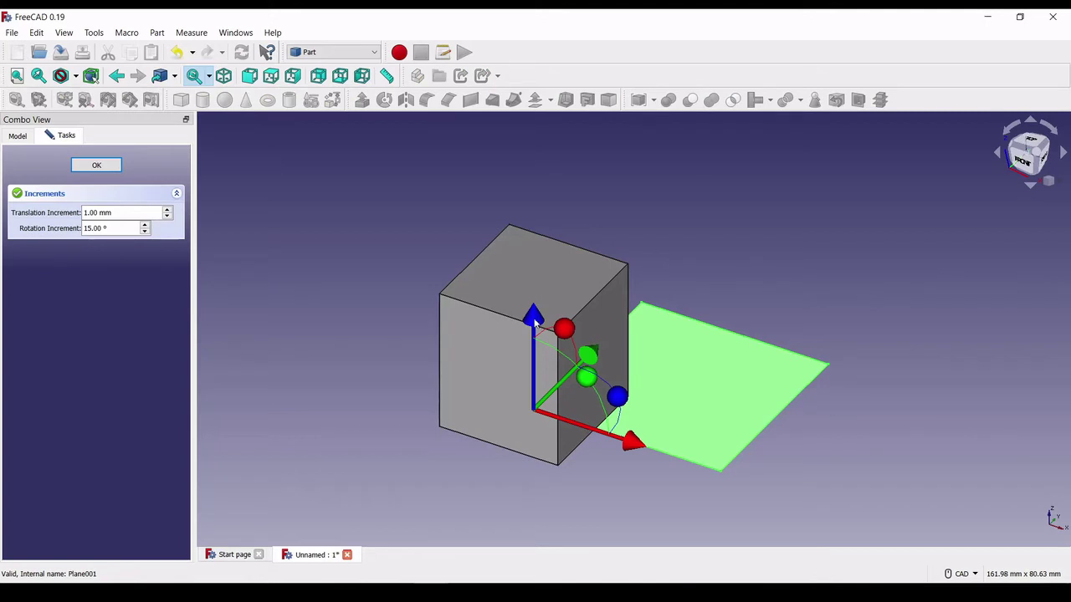
pyautogui.moveTo(535, 316); pyautogui.dragTo(516, 276)
pyautogui.moveTo(586, 310); pyautogui.dragTo(541, 383)
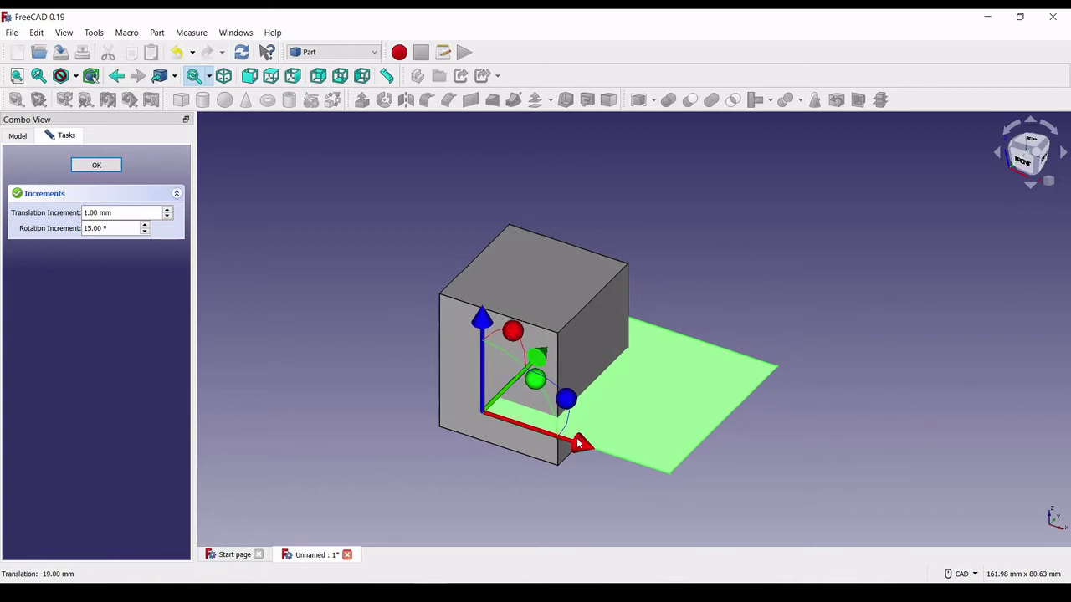
pyautogui.moveTo(578, 442); pyautogui.dragTo(481, 405)
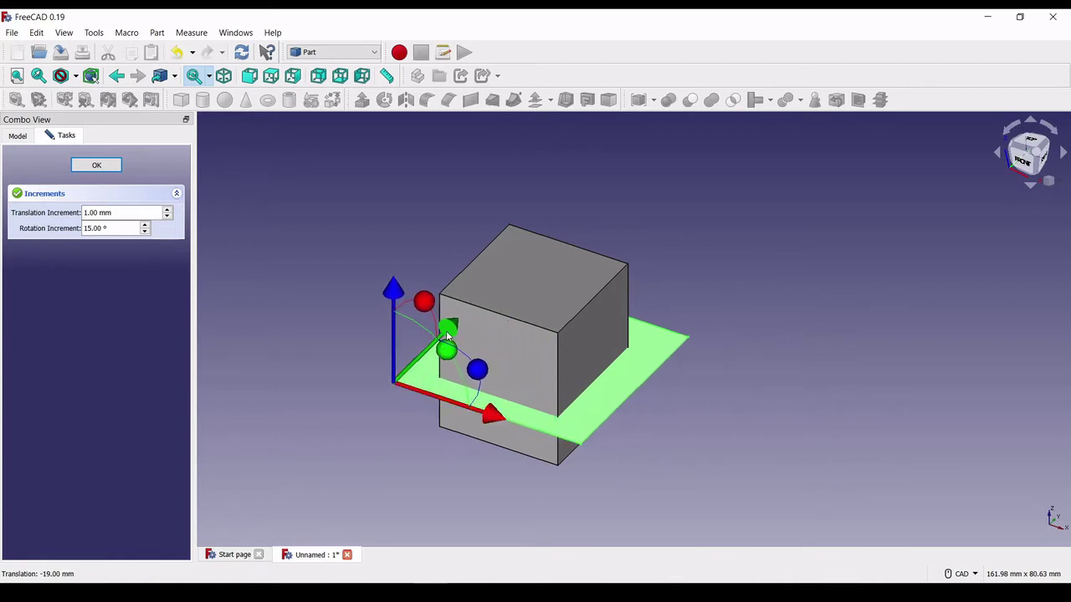
pyautogui.moveTo(396, 293)
pyautogui.mouseDown()
pyautogui.moveTo(399, 240)
pyautogui.moveTo(398, 301)
pyautogui.moveTo(399, 237)
pyautogui.moveTo(393, 273)
pyautogui.mouseUp()
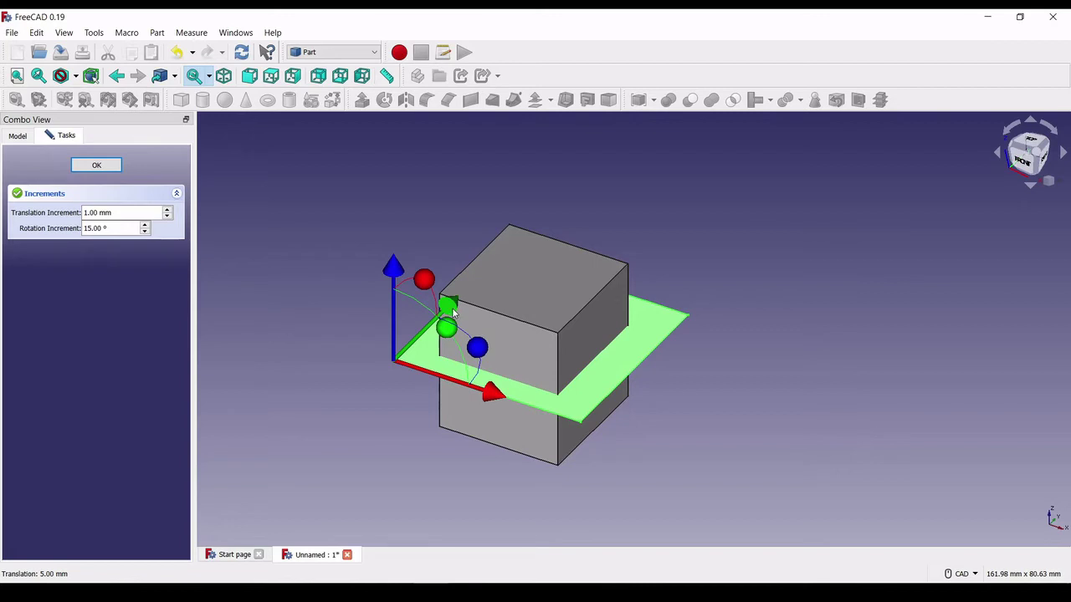
pyautogui.click(102, 168)
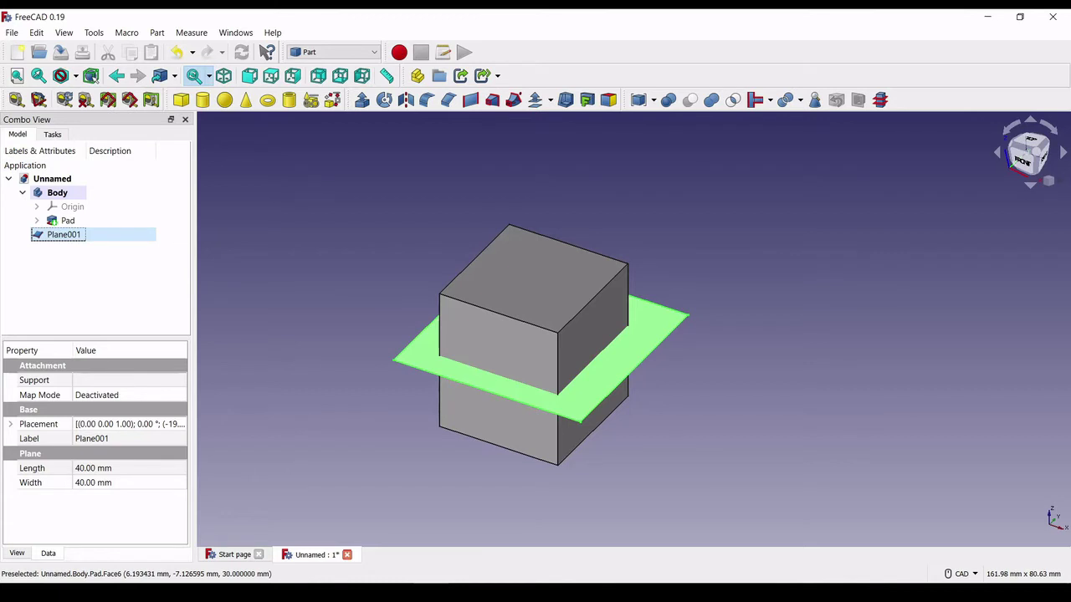
pyautogui.click(60, 195)
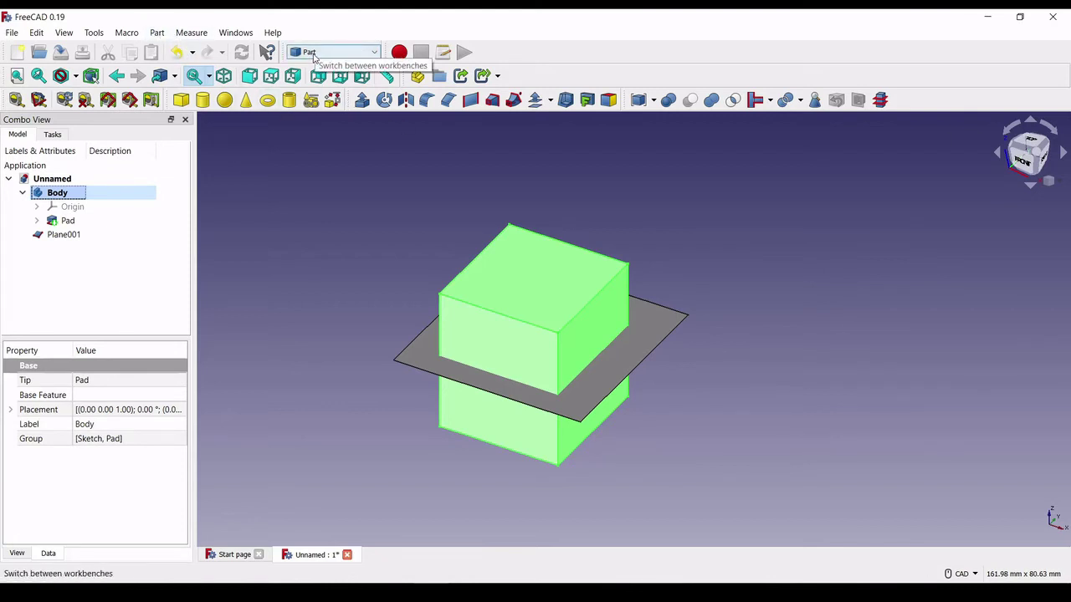
pyautogui.click(157, 36)
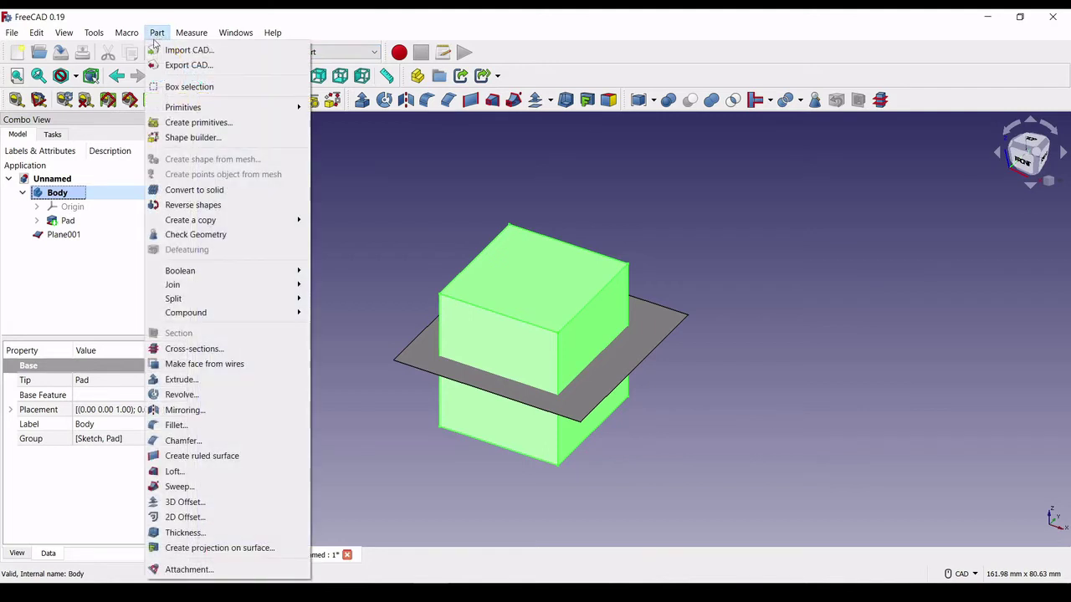
pyautogui.click(192, 192)
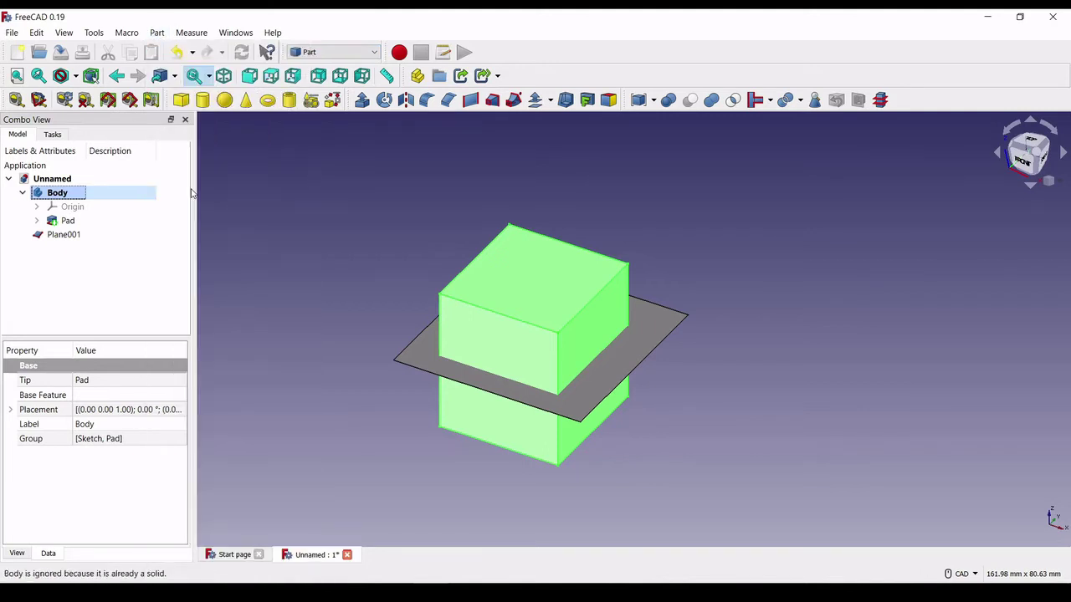
# Select Body plus Plane001 and apply Part > Split > Slice apart
pyautogui.keyDown('ctrl'); pyautogui.click(63, 234); pyautogui.keyUp('ctrl')
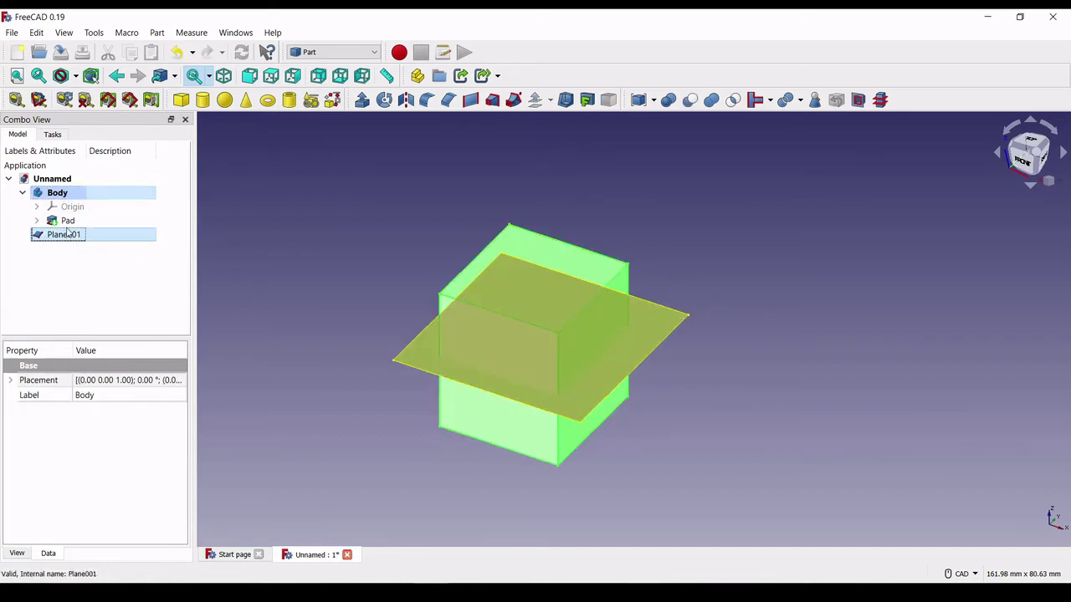
pyautogui.click(156, 32)
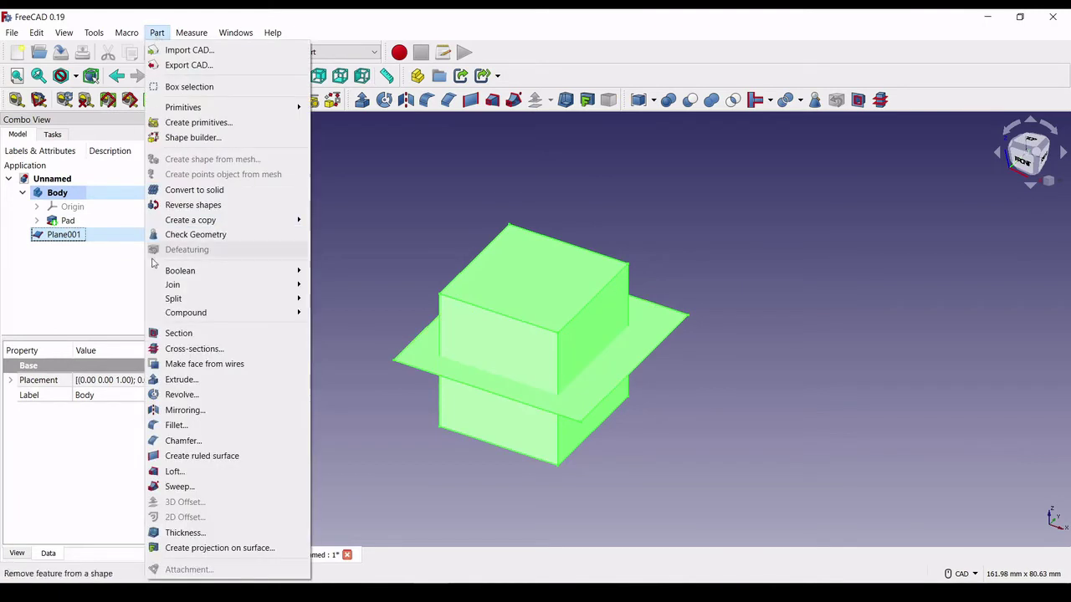
pyautogui.moveTo(167, 301)
pyautogui.click(339, 313)
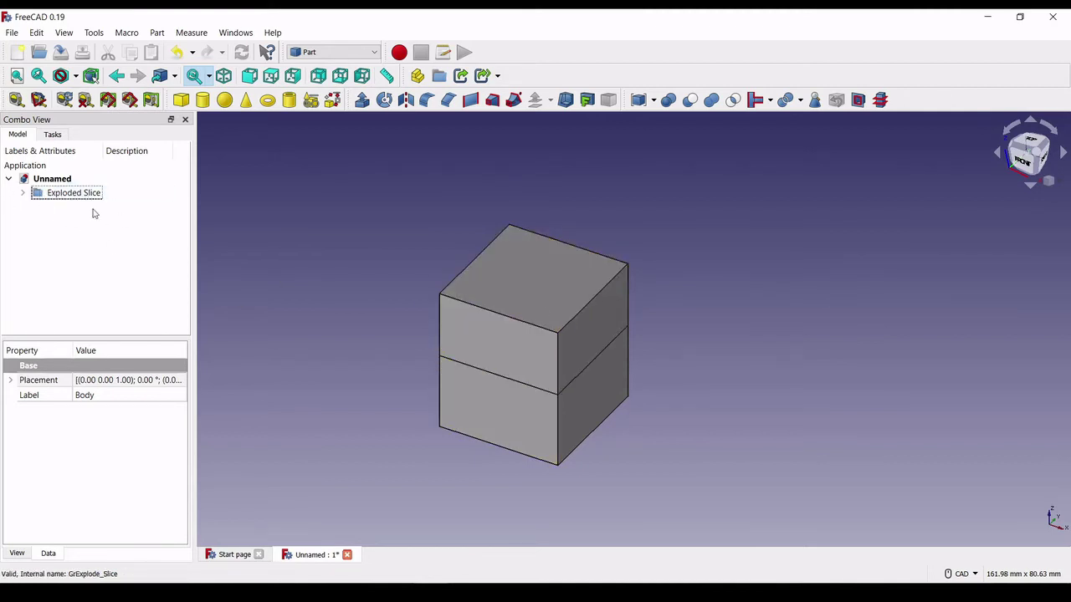
# Expand Exploded Slice and select the lower piece, Slice.0
pyautogui.click(22, 194)
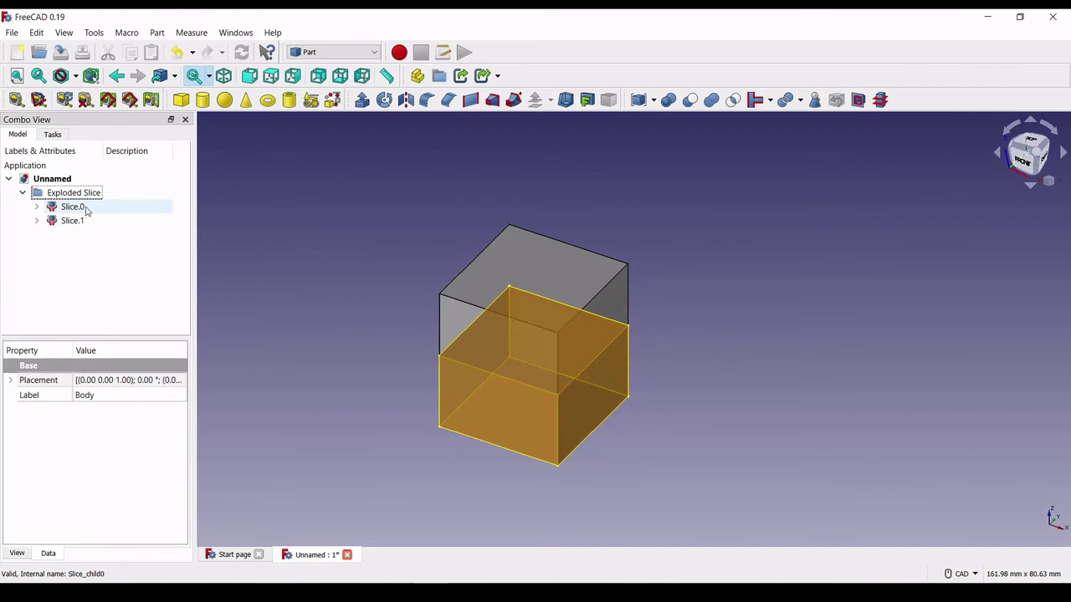
pyautogui.click(73, 206)
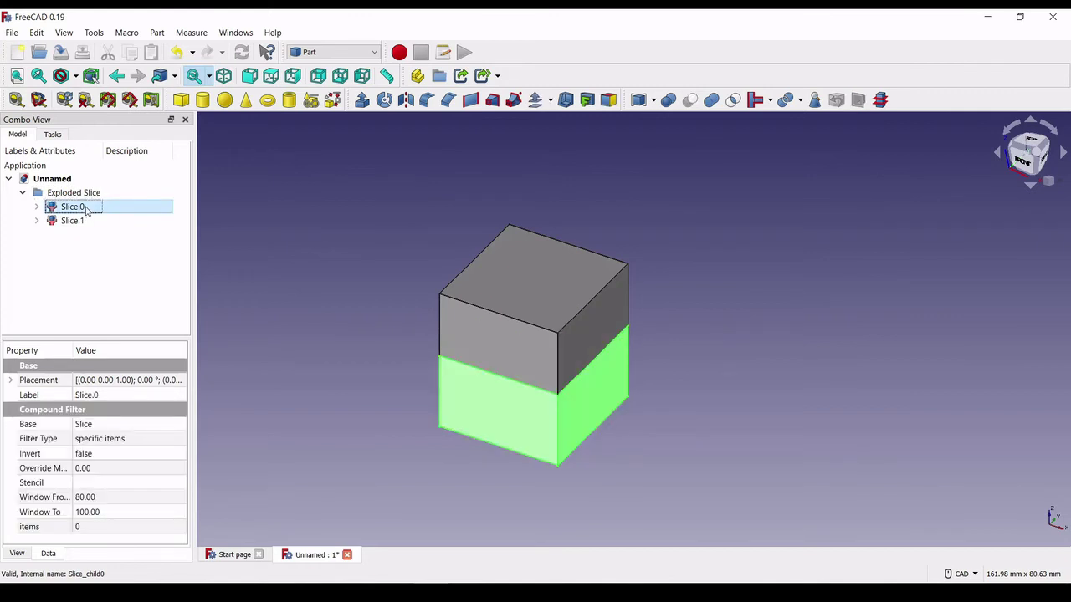
# Transform Slice.0, moving it right and up to sit beside Slice.1
pyautogui.rightClick(86, 211)
pyautogui.click(117, 217)
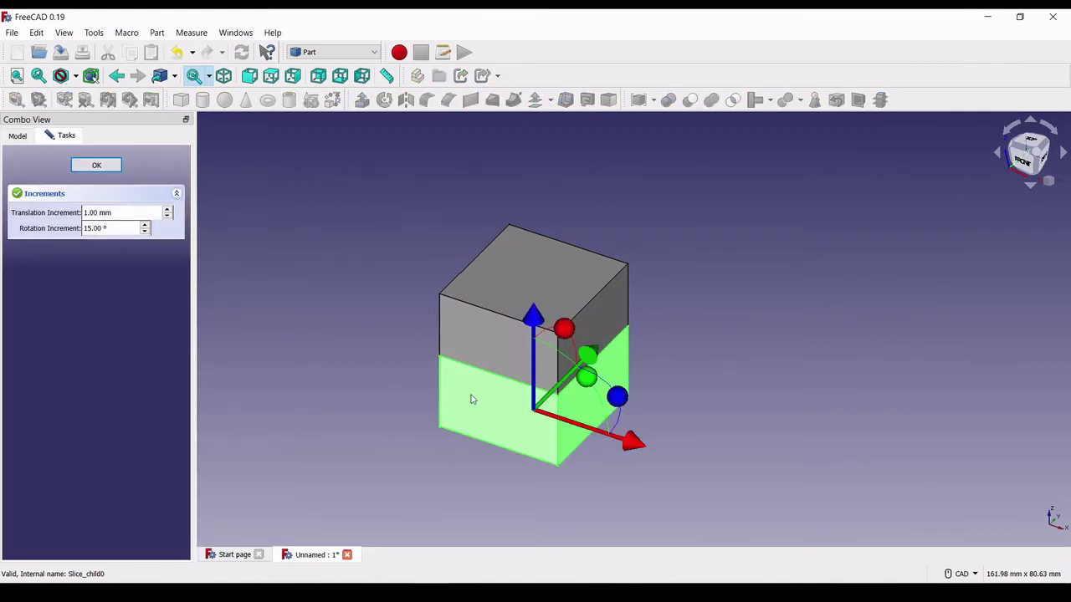
pyautogui.moveTo(633, 443); pyautogui.dragTo(793, 495)
pyautogui.moveTo(690, 368); pyautogui.dragTo(692, 311)
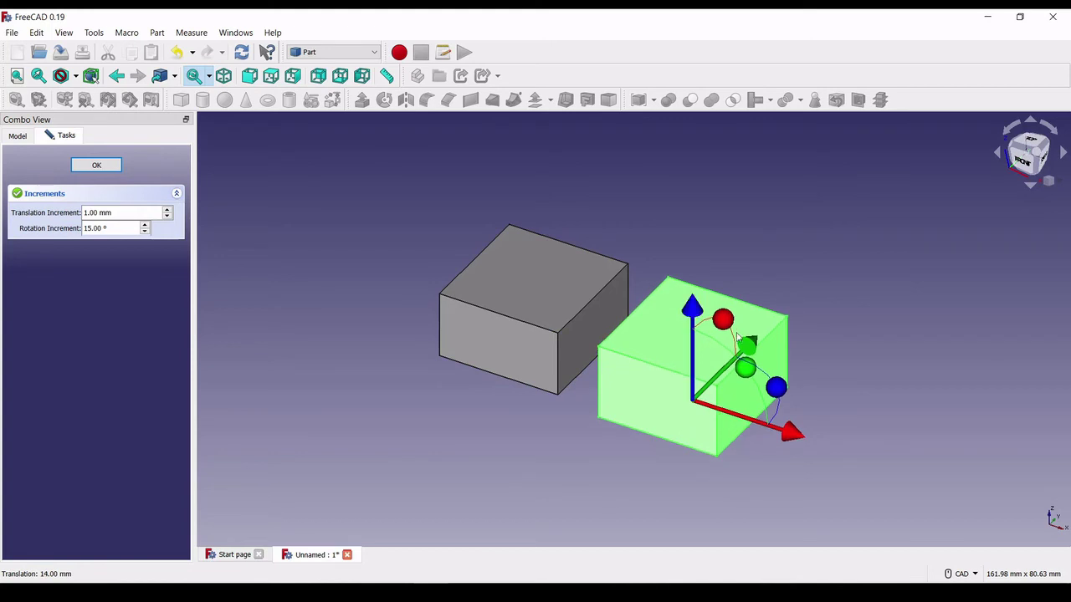
pyautogui.moveTo(751, 353); pyautogui.dragTo(756, 345)
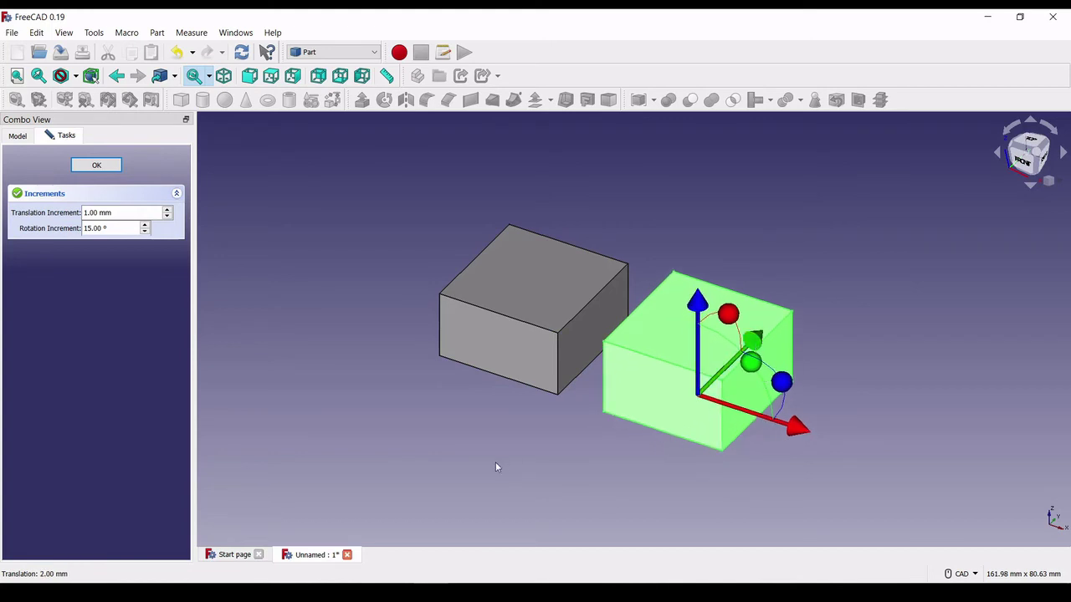
pyautogui.moveTo(495, 465); pyautogui.dragTo(564, 449, button='middle')
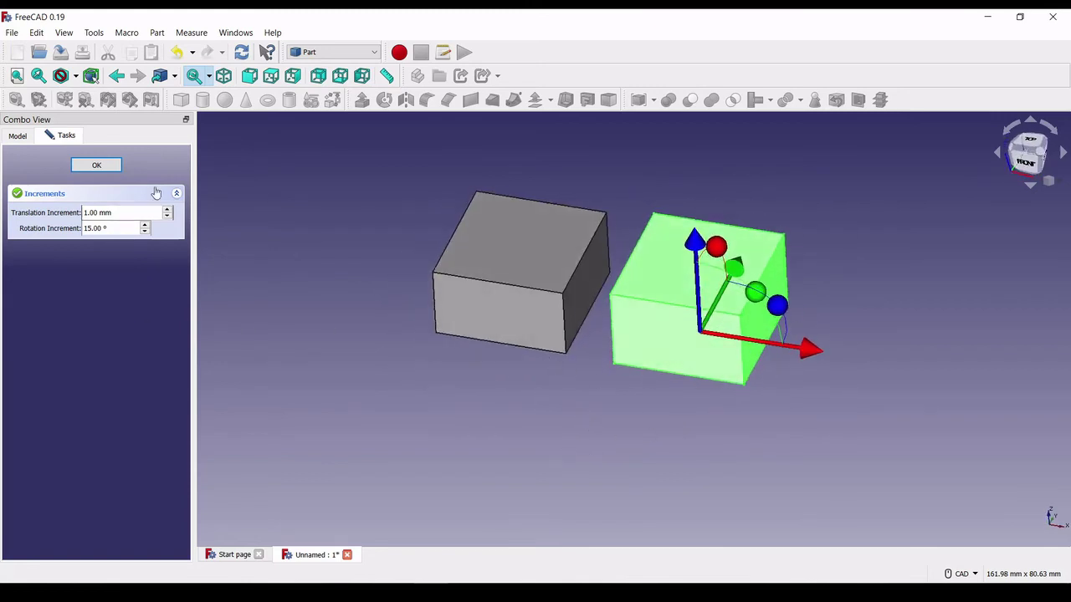
pyautogui.click(96, 165)
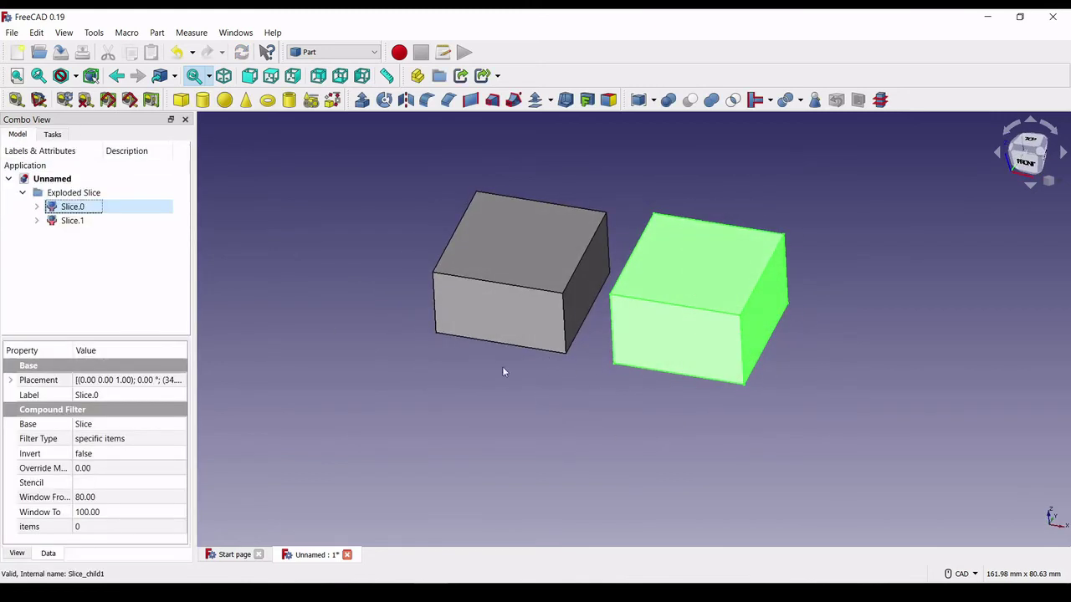
pyautogui.click(535, 292)
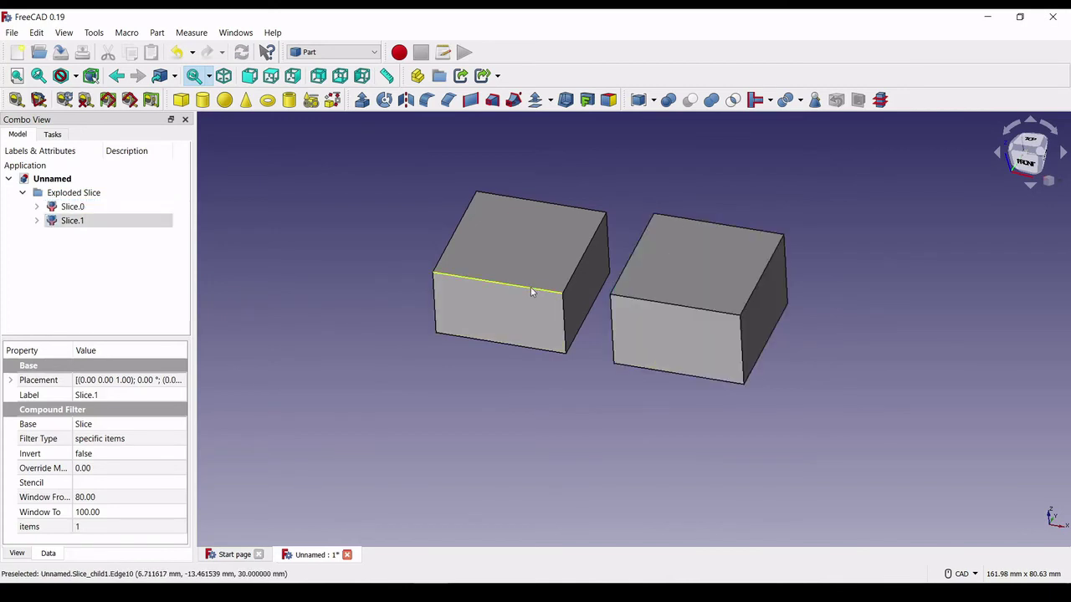
pyautogui.press('Delete')
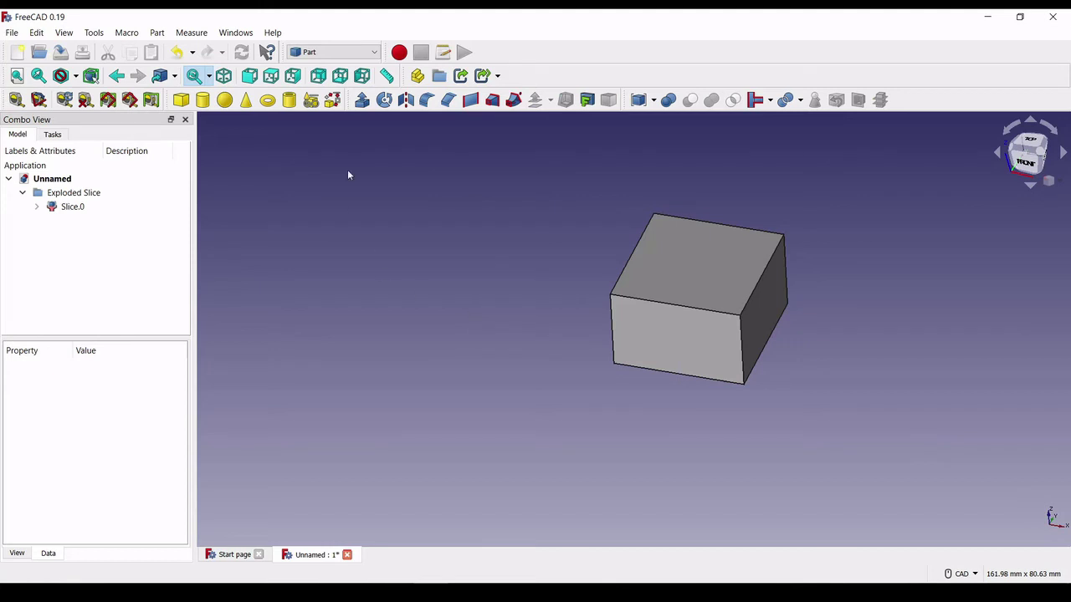
pyautogui.click(177, 53)
pyautogui.click(495, 312)
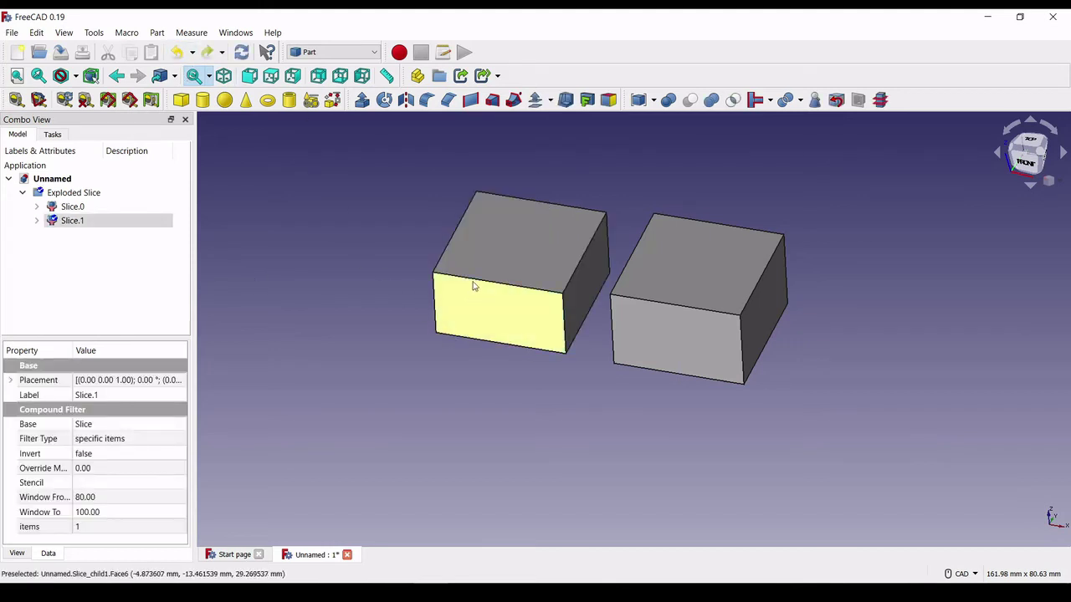
# Reset to the isometric view and select the front face of the left piece, Slice.1
pyautogui.click(998, 157)
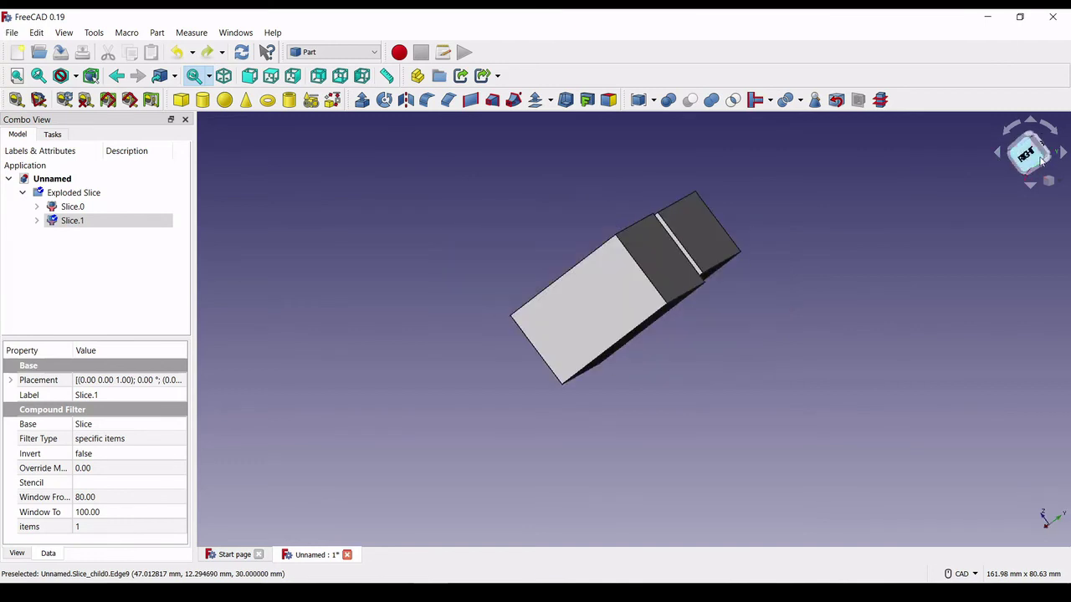
pyautogui.click(1065, 154)
pyautogui.press('0')
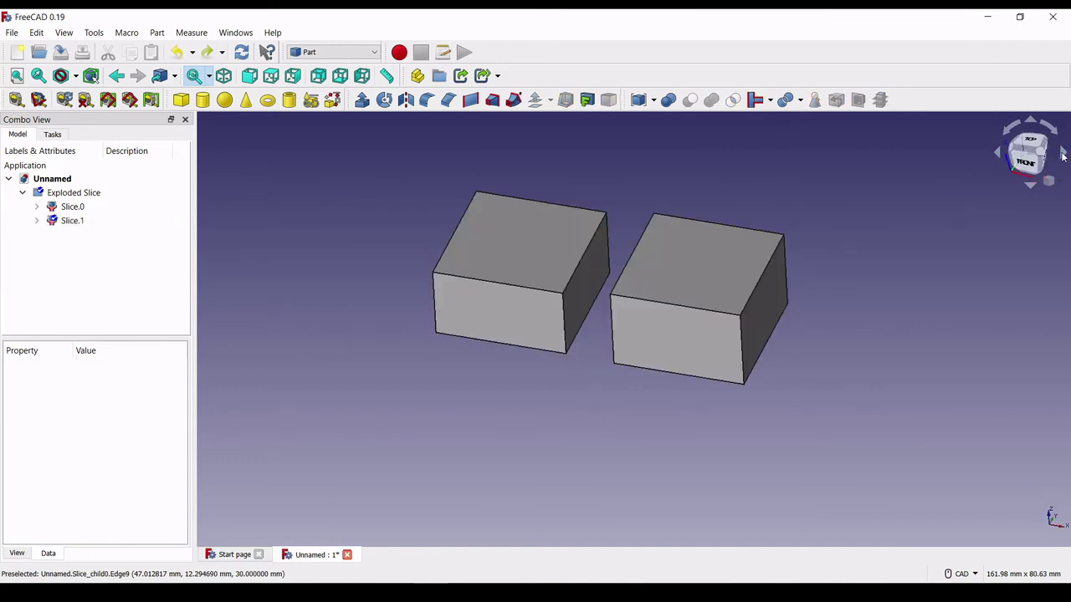
pyautogui.click(472, 311)
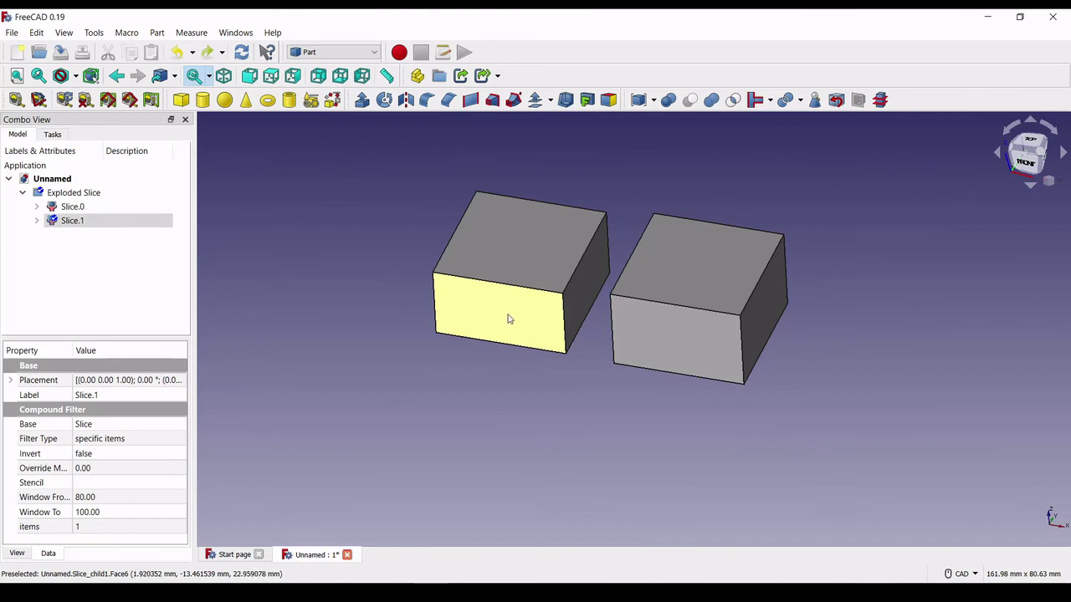
pyautogui.moveTo(507, 315); pyautogui.dragTo(535, 296, button='middle')
pyautogui.click(535, 296)
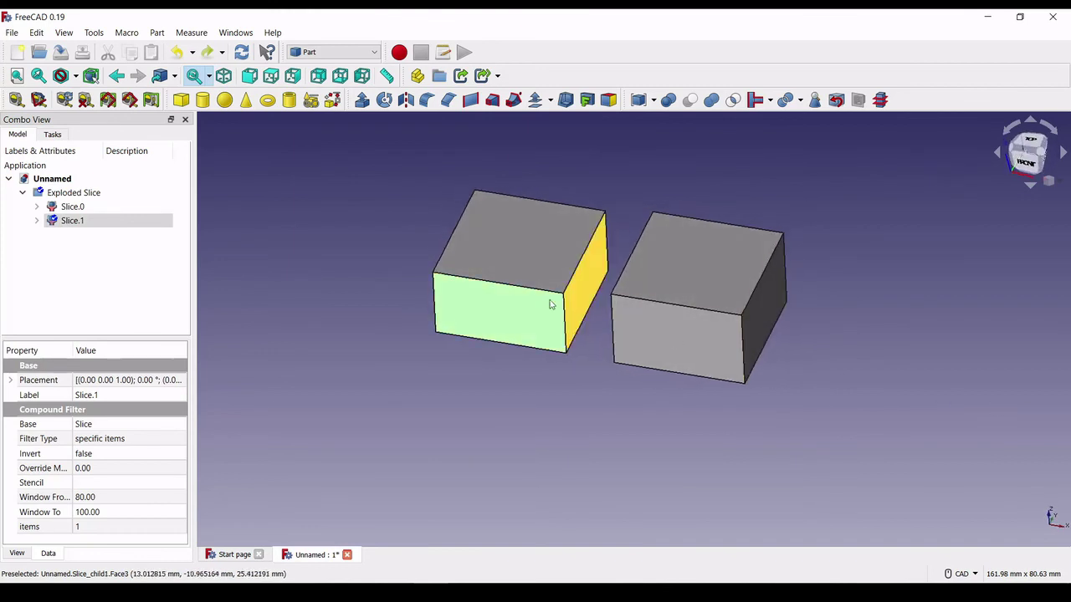
# Transform Slice.1, rotating it 90° upright and shifting it away from Slice.0
pyautogui.rightClick(100, 224)
pyautogui.click(127, 226)
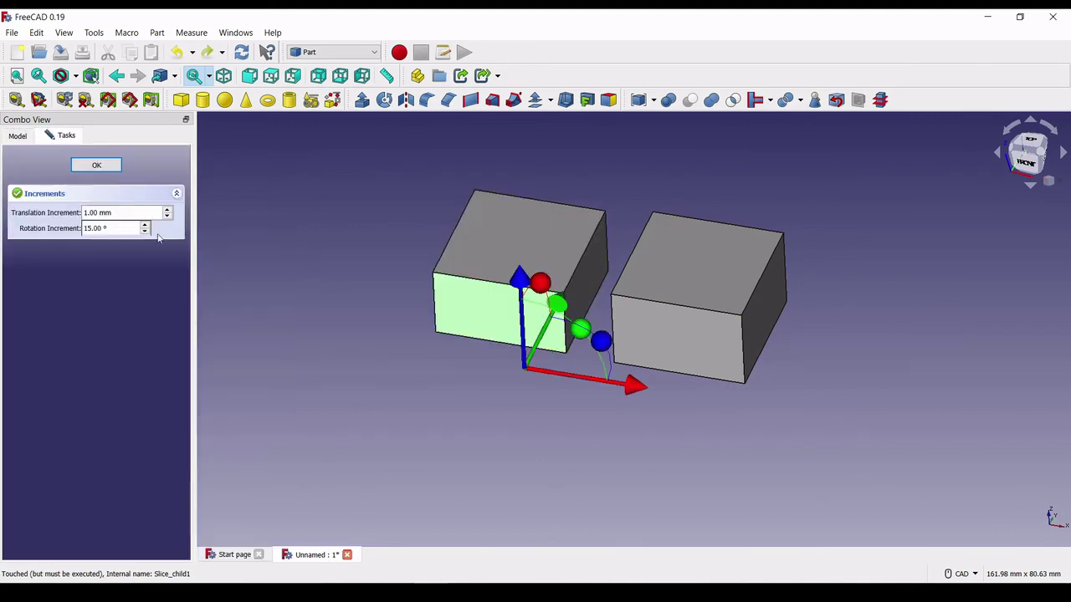
pyautogui.moveTo(631, 387); pyautogui.dragTo(518, 392)
pyautogui.moveTo(458, 289); pyautogui.dragTo(465, 341)
pyautogui.moveTo(480, 259); pyautogui.dragTo(518, 188)
pyautogui.moveTo(583, 263); pyautogui.dragTo(592, 270)
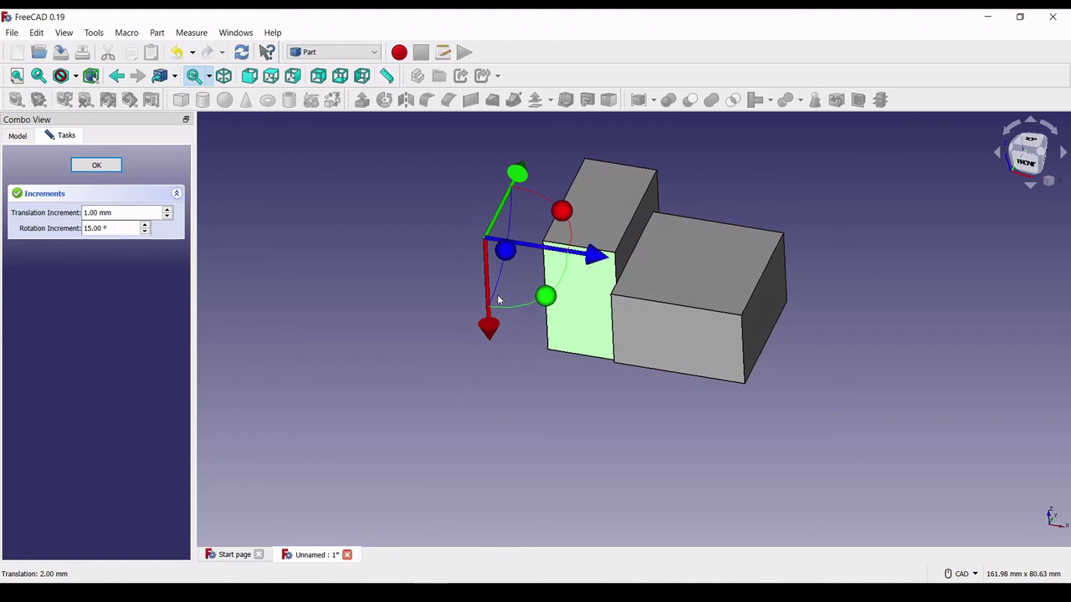
pyautogui.moveTo(516, 172); pyautogui.dragTo(504, 196)
pyautogui.moveTo(577, 280); pyautogui.dragTo(523, 267)
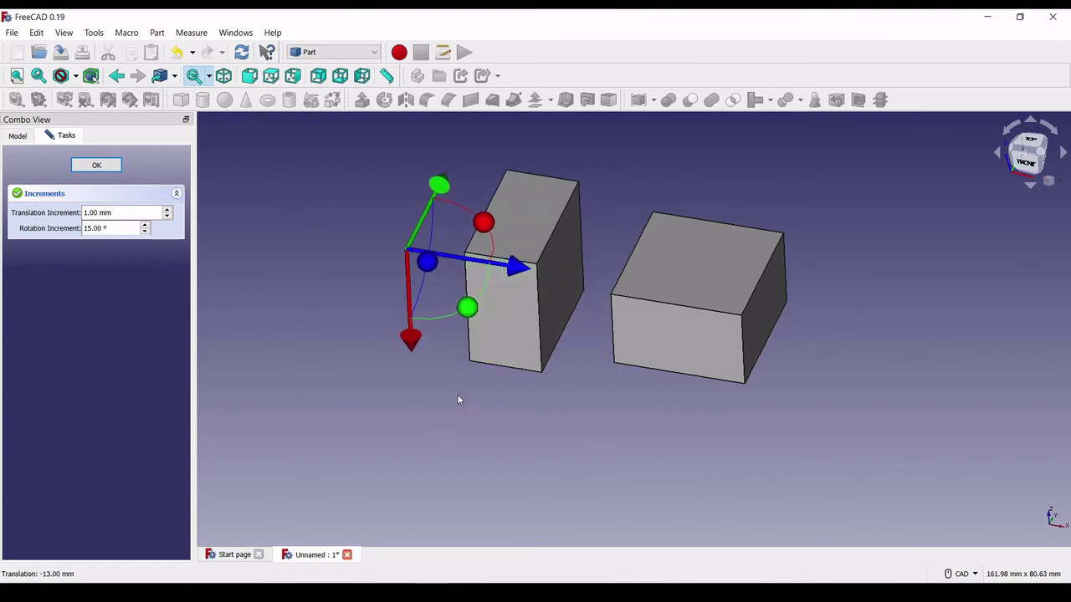